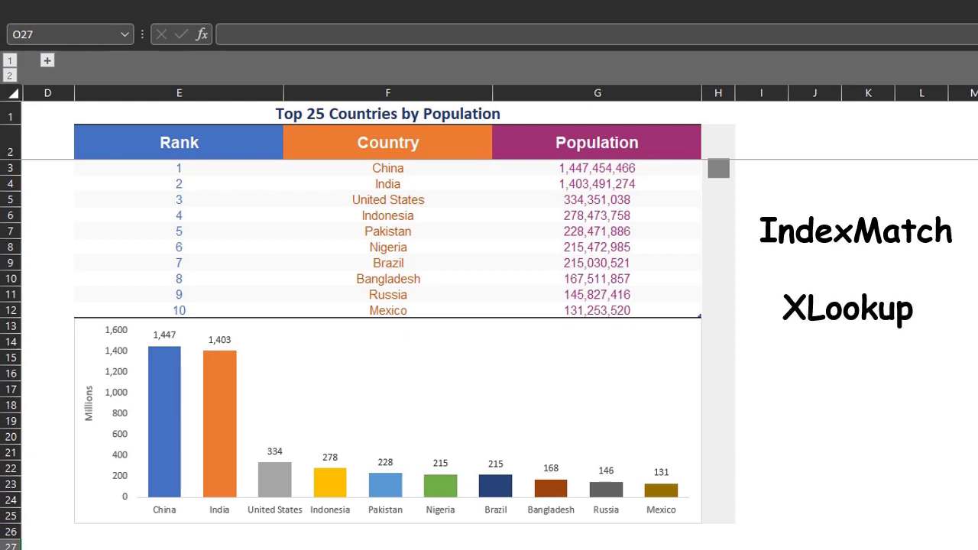
Test the finished dashboard's scroll bar by moving the Top 25 Countries table and chart down and back up.
{"action": "left_click", "coordinate": [720, 518]}
{"action": "left_click", "coordinate": [712, 395]}
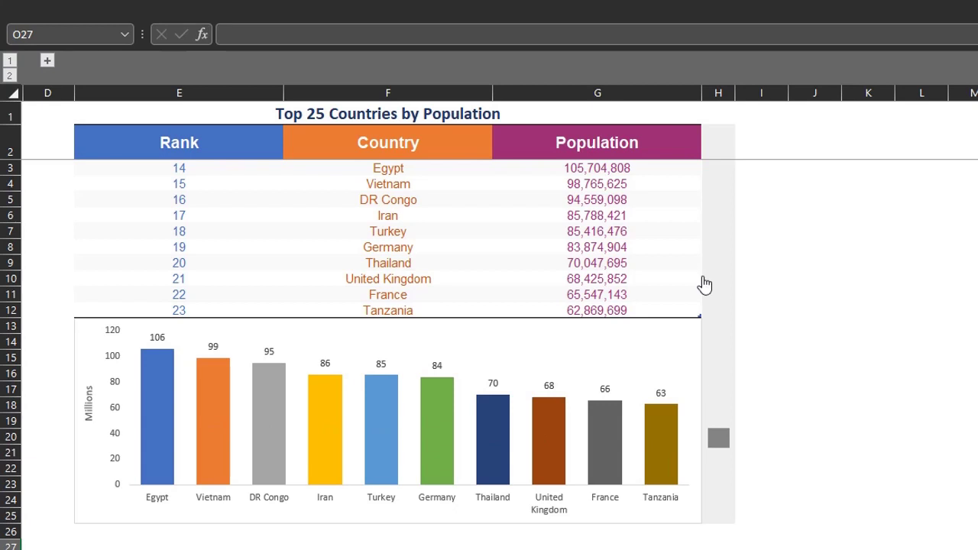
{"action": "left_click", "coordinate": [718, 217]}
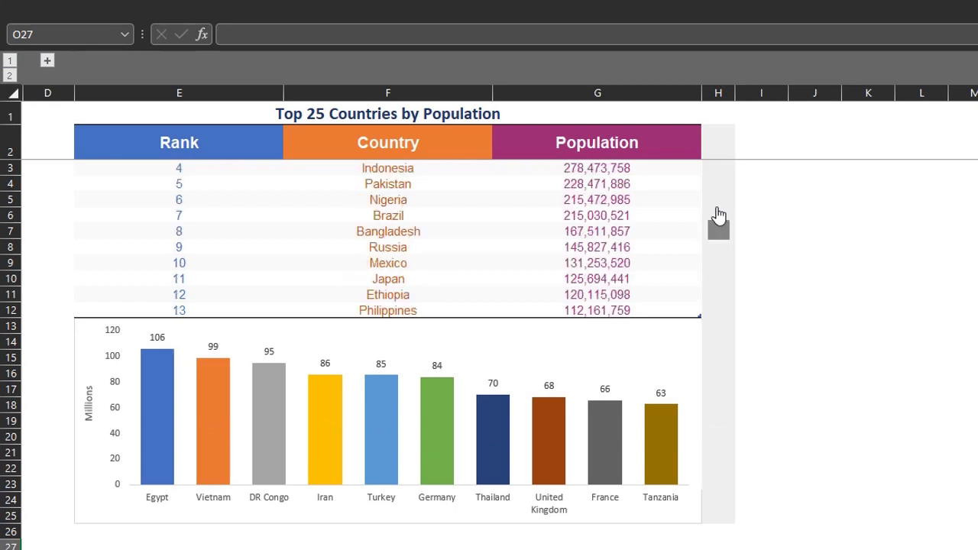
{"action": "left_click", "coordinate": [718, 152]}
{"action": "left_click", "coordinate": [718, 151]}
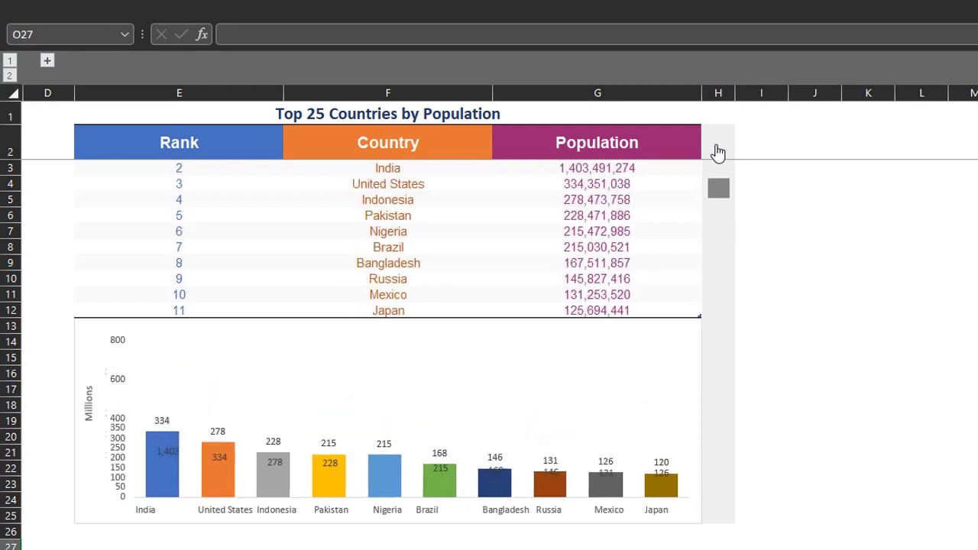
{"action": "left_click", "coordinate": [718, 152]}
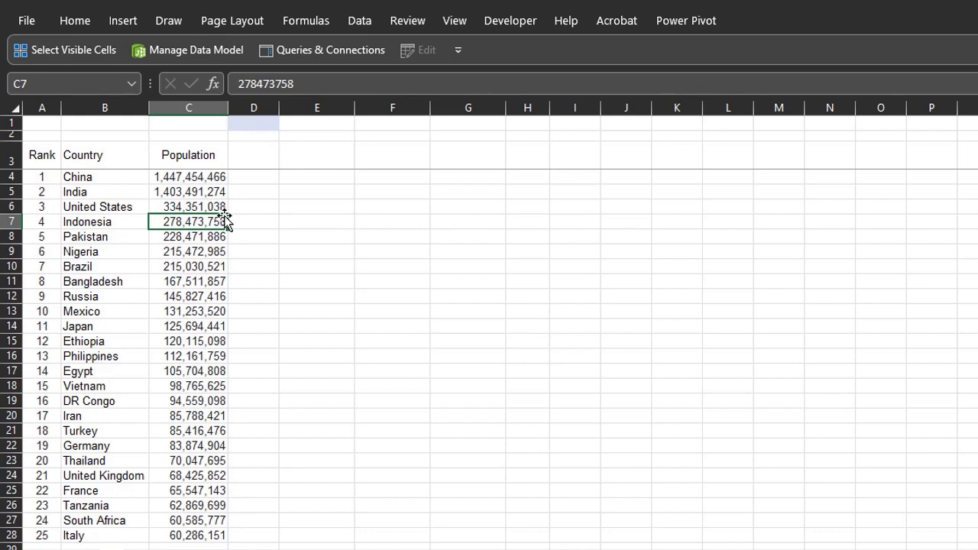
Copy the Rank, Country and Population headers from A3:C3 to E3:G3.
{"action": "left_click_drag", "start_coordinate": [44, 155], "coordinate": [184, 164]}
{"action": "key", "text": "ctrl+c"}
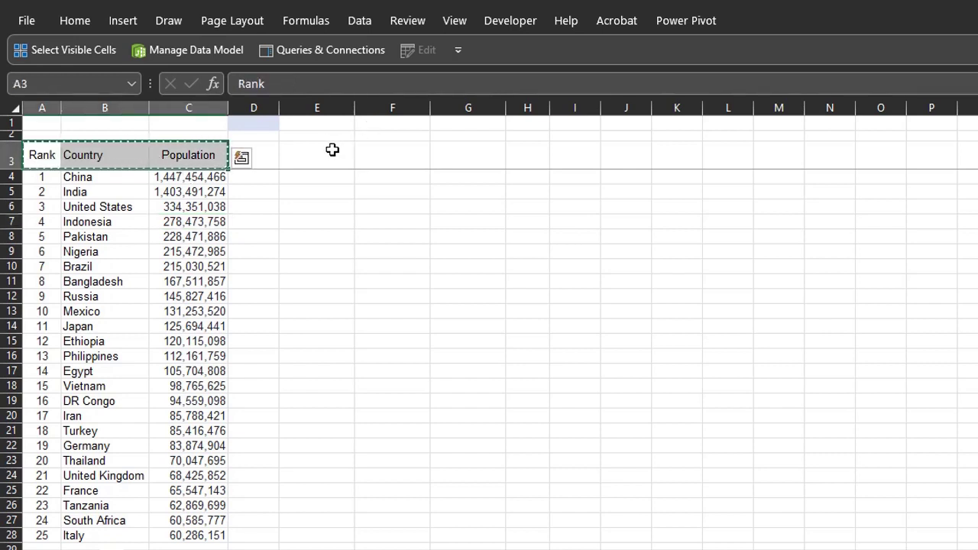
{"action": "left_click", "coordinate": [332, 150]}
{"action": "key", "text": "ctrl+v"}
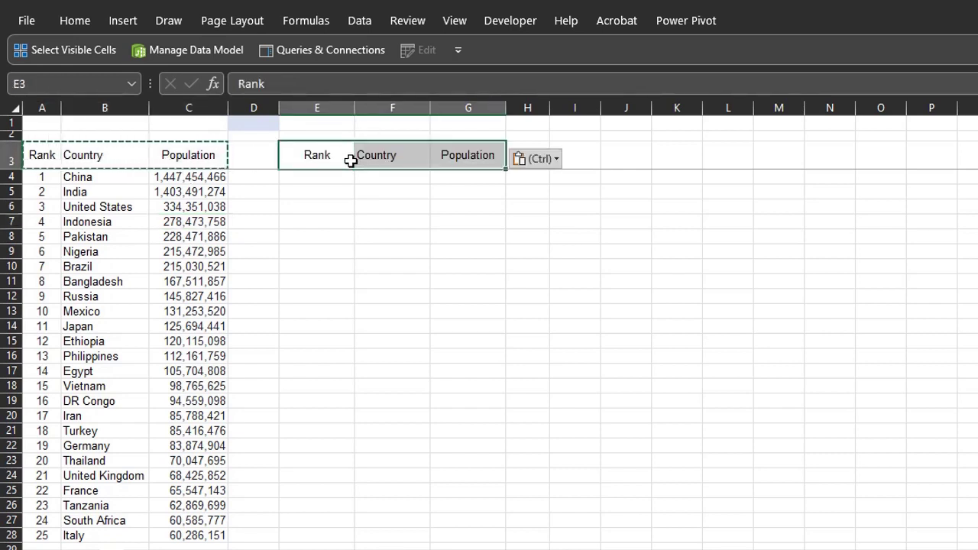
{"action": "key", "text": "Escape"}
{"action": "left_click", "coordinate": [342, 182]}
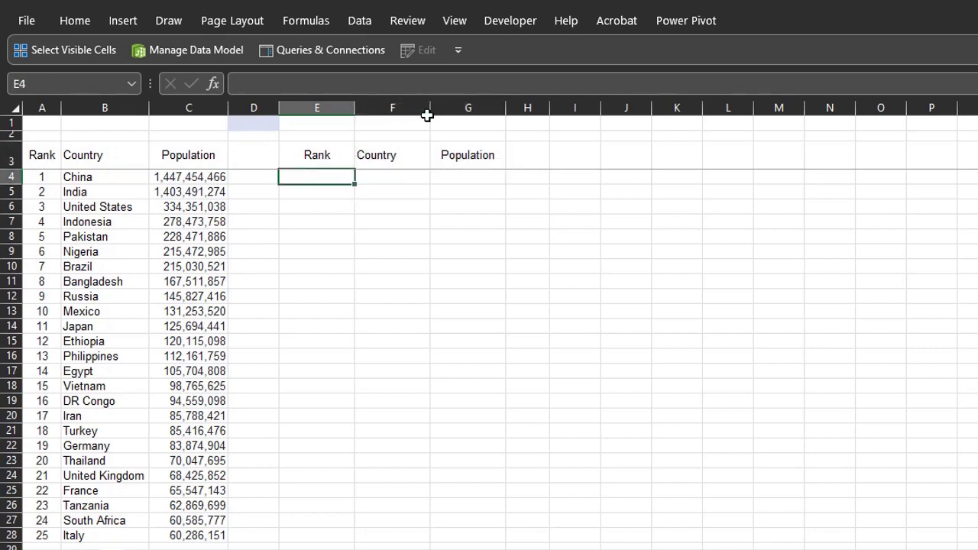
Insert a vertical scroll bar form control in column H from row 3 to about row 16, and narrow the column around it.
{"action": "left_click", "coordinate": [500, 28]}
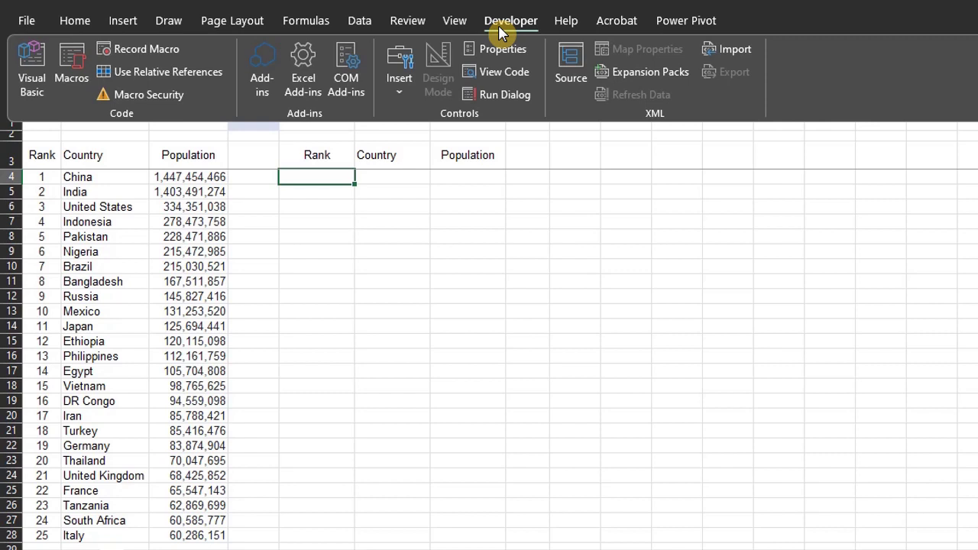
{"action": "left_click", "coordinate": [399, 92]}
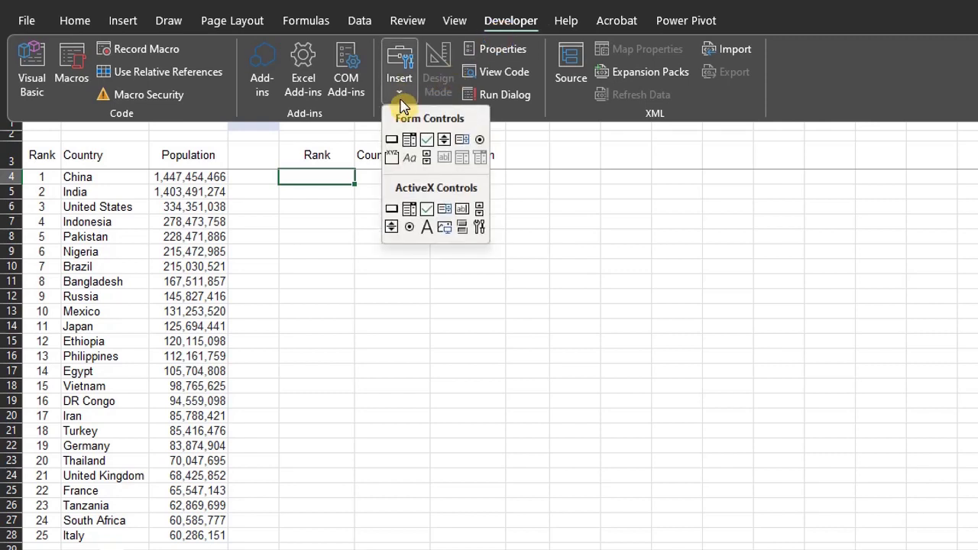
{"action": "left_click", "coordinate": [432, 161]}
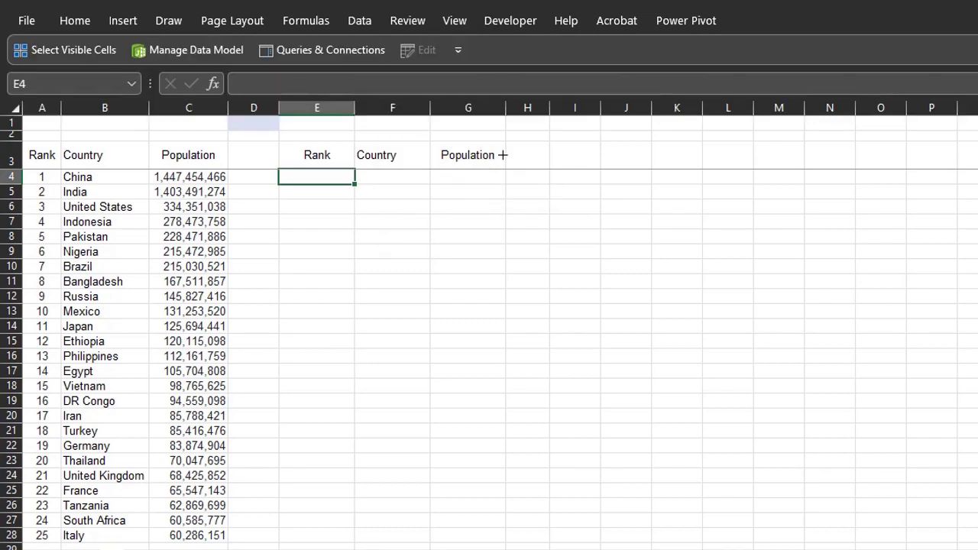
{"action": "mouse_move", "coordinate": [507, 142]}
{"action": "left_mouse_down"}
{"action": "mouse_move", "coordinate": [535, 227]}
{"action": "mouse_move", "coordinate": [538, 353]}
{"action": "left_mouse_up"}
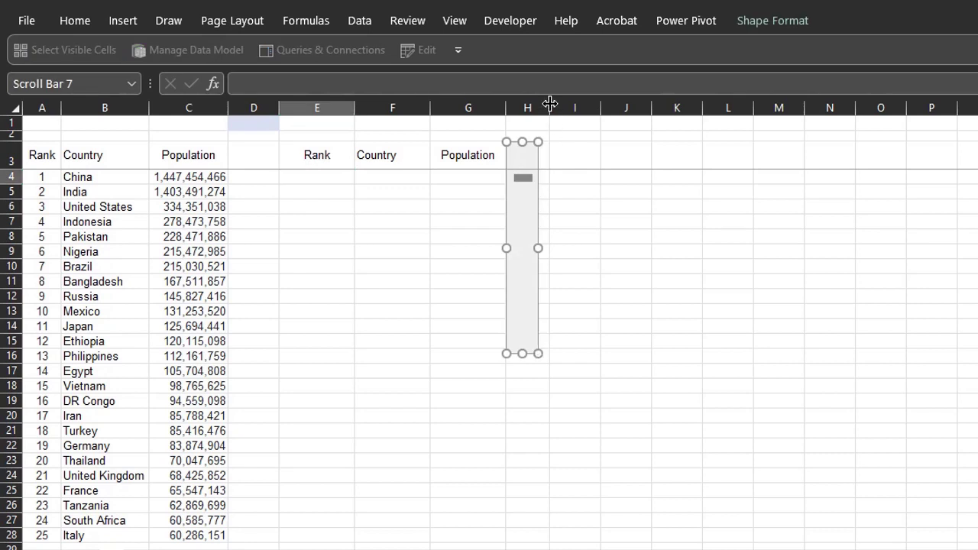
{"action": "left_click_drag", "start_coordinate": [550, 108], "coordinate": [544, 115]}
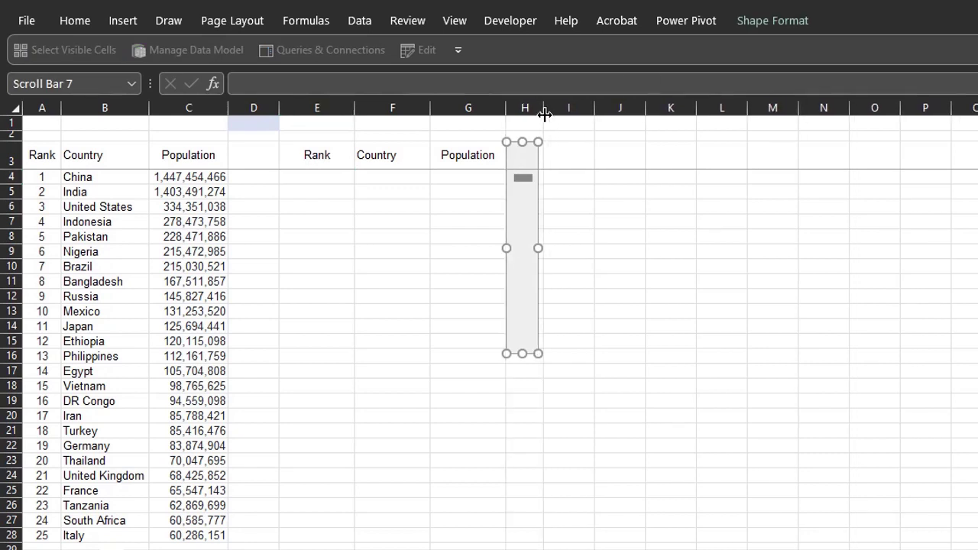
Set the scroll bar's minimum value to 1 and its maximum value to 25 in its control format settings.
{"action": "right_click", "coordinate": [531, 226]}
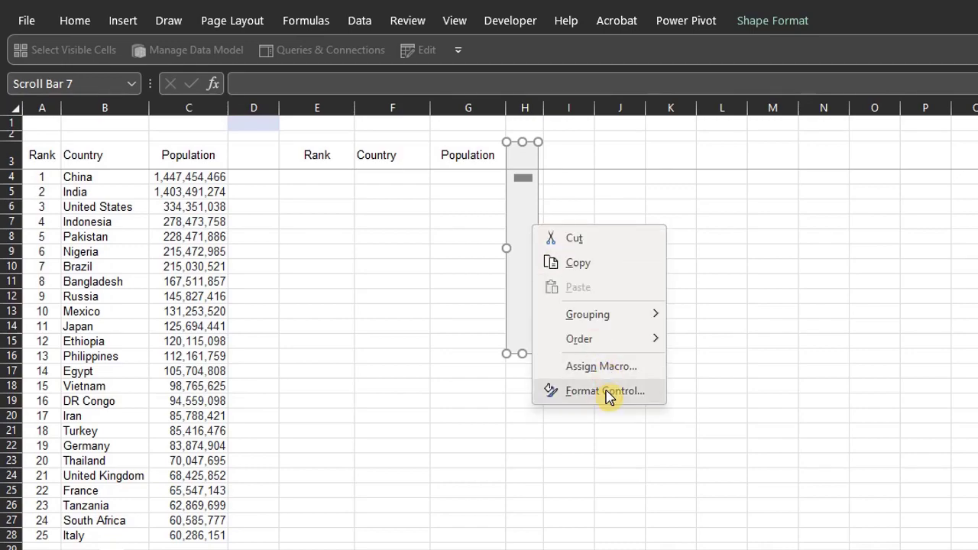
{"action": "left_click", "coordinate": [608, 392]}
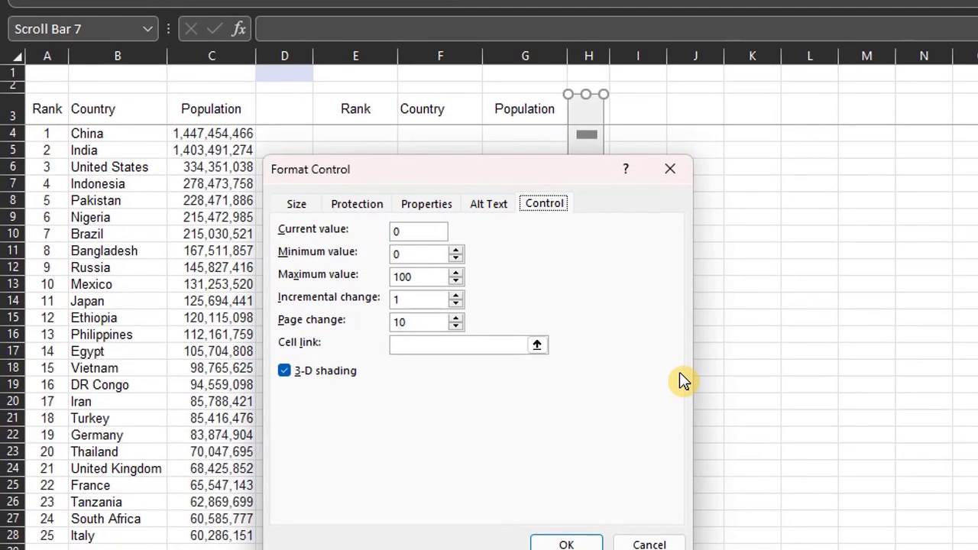
{"action": "left_click", "coordinate": [419, 259]}
{"action": "key", "text": "BackSpace"}
{"action": "key", "text": "BackSpace"}
{"action": "key", "text": "BackSpace"}
{"action": "key", "text": "BackSpace"}
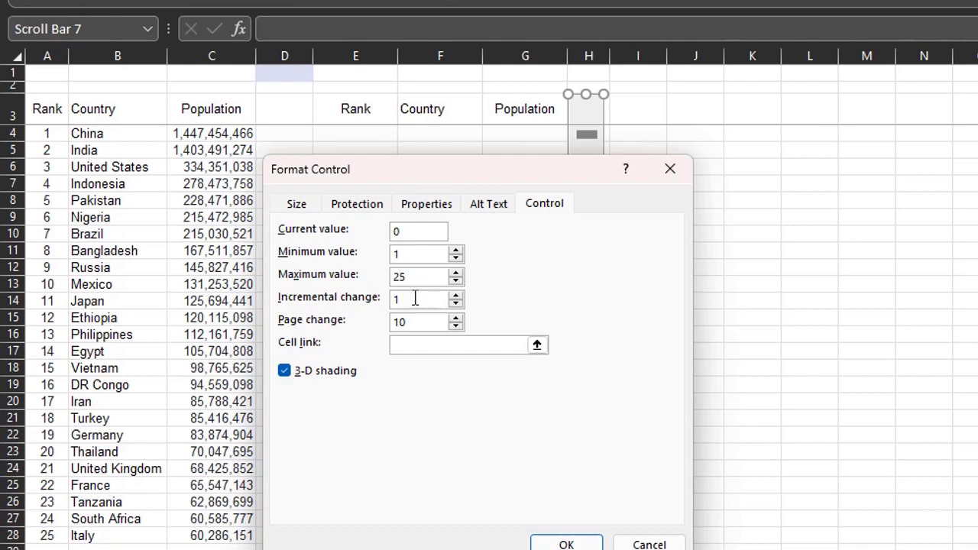
Link the scroll bar to cell $D$1 and apply the control settings.
{"action": "left_click", "coordinate": [415, 300]}
{"action": "left_click", "coordinate": [416, 350]}
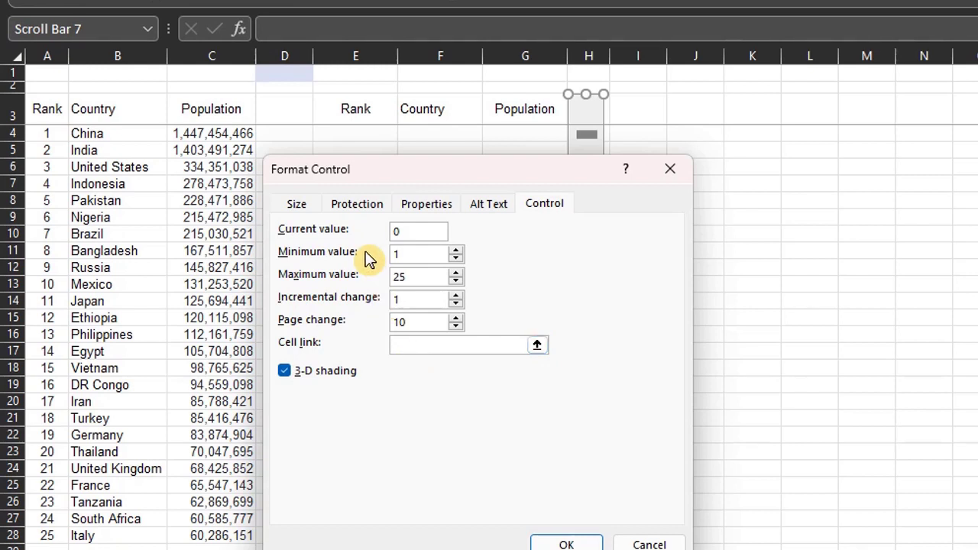
{"action": "left_click", "coordinate": [274, 74]}
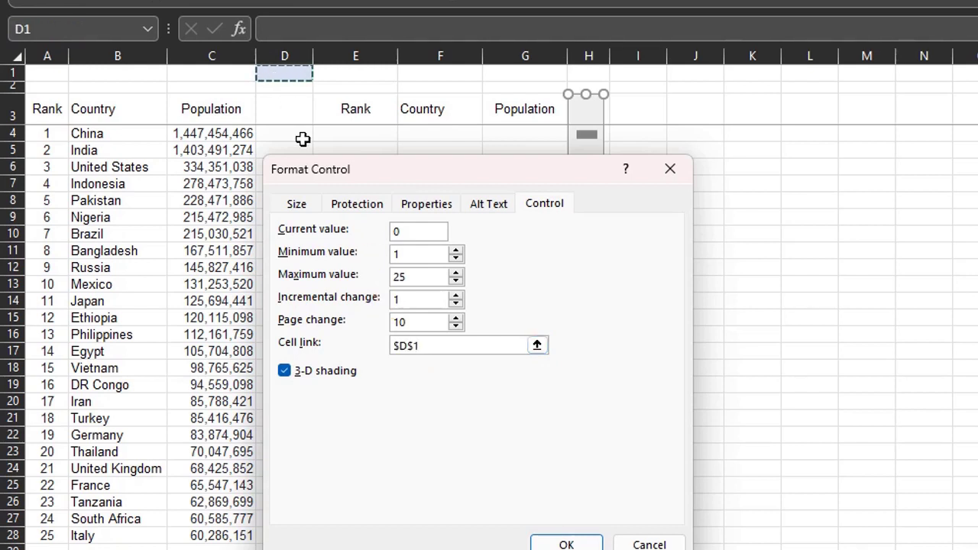
{"action": "left_click", "coordinate": [567, 544]}
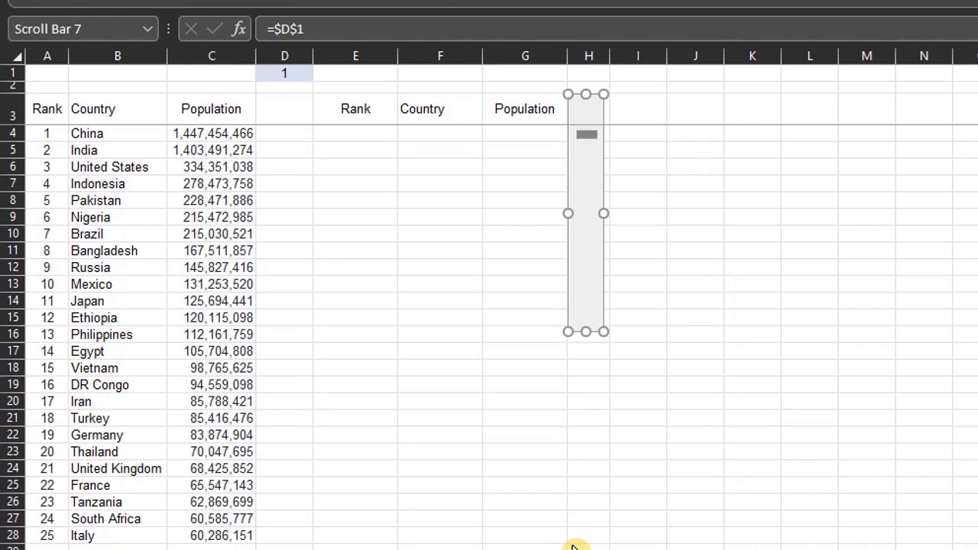
Test the scroll bar's effect on linked cell D1 by moving it down several increments and back to its start.
{"action": "left_click", "coordinate": [618, 180]}
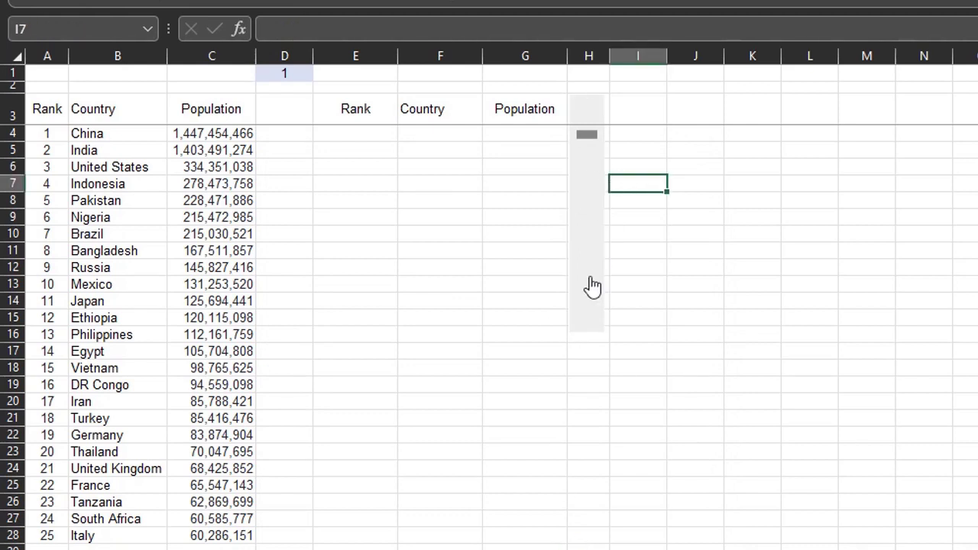
{"action": "left_click", "coordinate": [585, 328]}
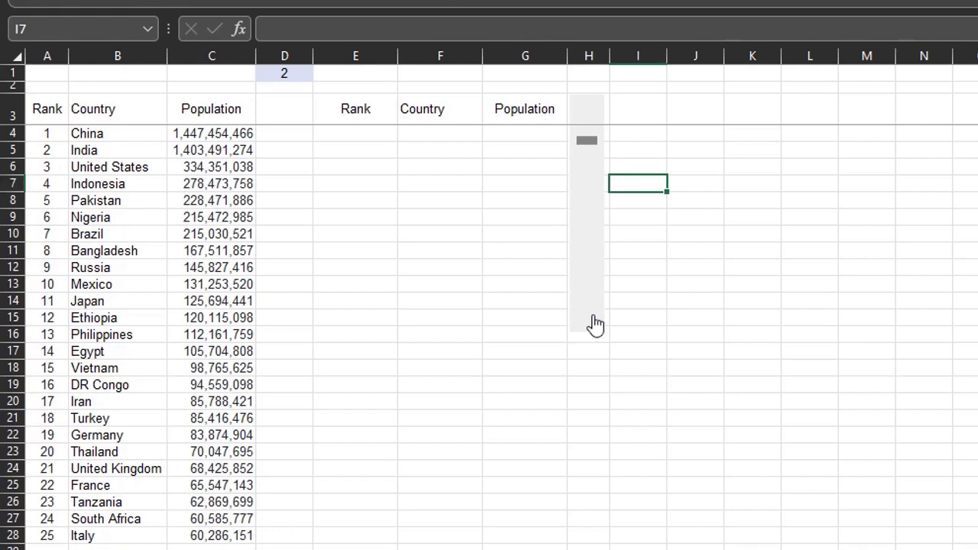
{"action": "left_click", "coordinate": [589, 325]}
{"action": "left_click", "coordinate": [590, 324]}
{"action": "left_click", "coordinate": [589, 325]}
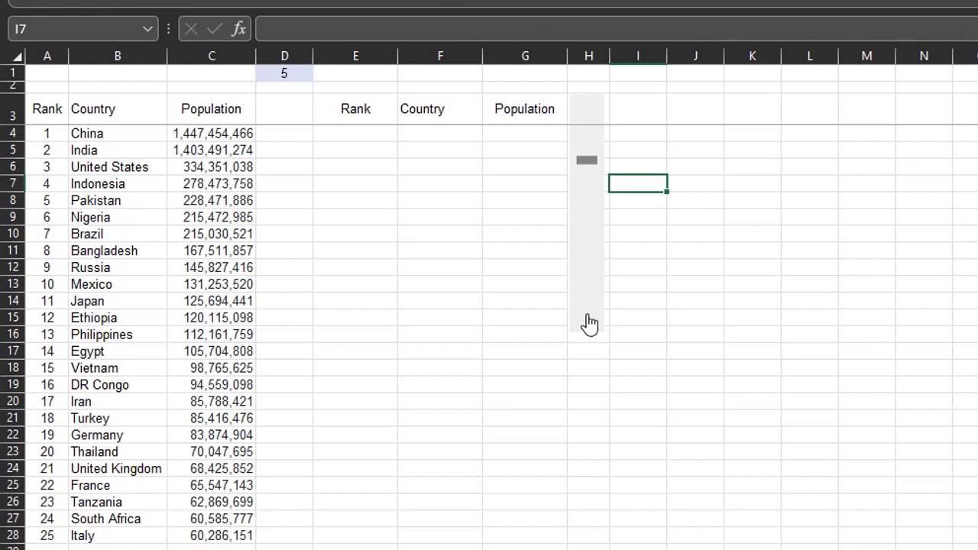
{"action": "left_click", "coordinate": [586, 118]}
{"action": "left_click", "coordinate": [585, 120]}
{"action": "left_click_drag", "start_coordinate": [586, 152], "coordinate": [574, 116]}
{"action": "left_click", "coordinate": [627, 214]}
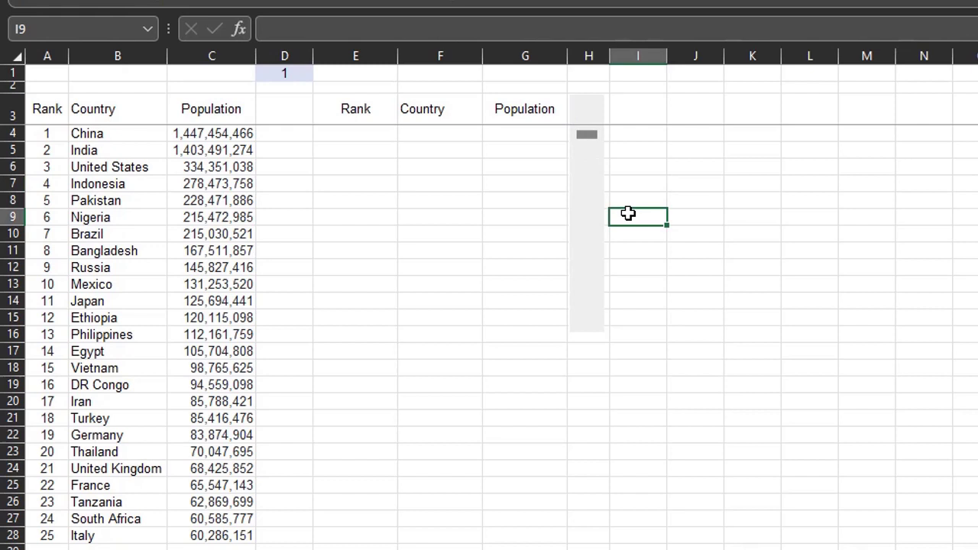
Start an INDEX formula in cell E4 using the rank range A4:A28 as its array.
{"action": "left_click", "coordinate": [352, 129]}
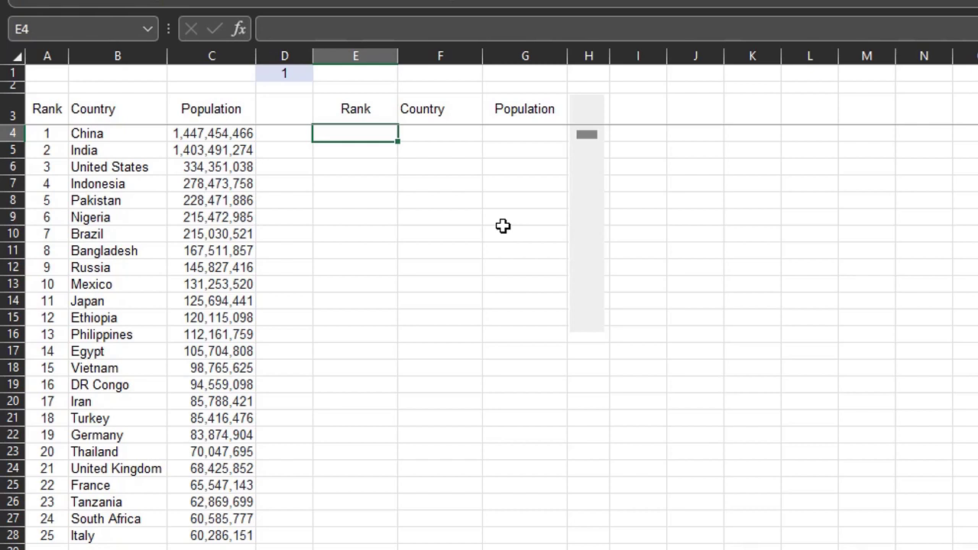
{"action": "type", "text": "=ind"}
{"action": "key", "text": "Tab"}
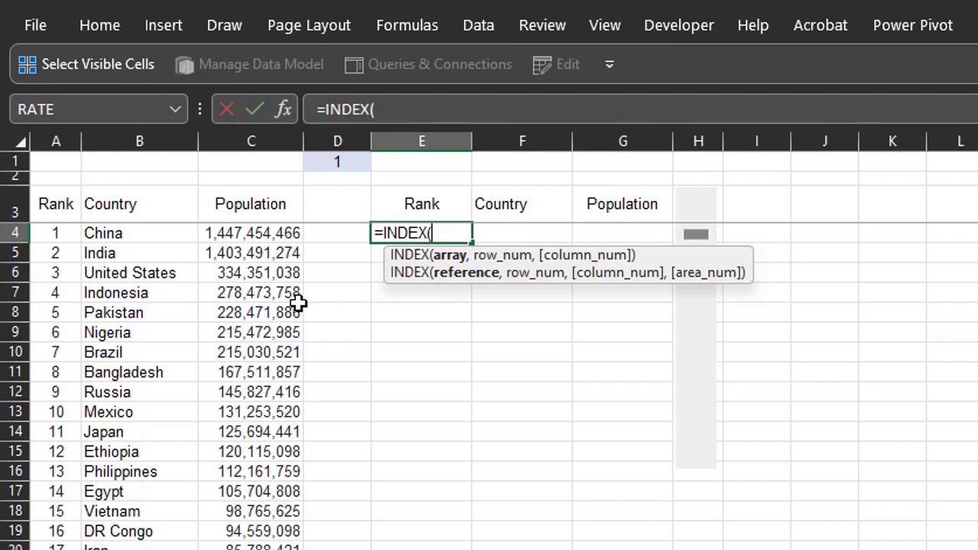
{"action": "left_click", "coordinate": [51, 235]}
{"action": "key", "text": "ctrl+shift+Down"}
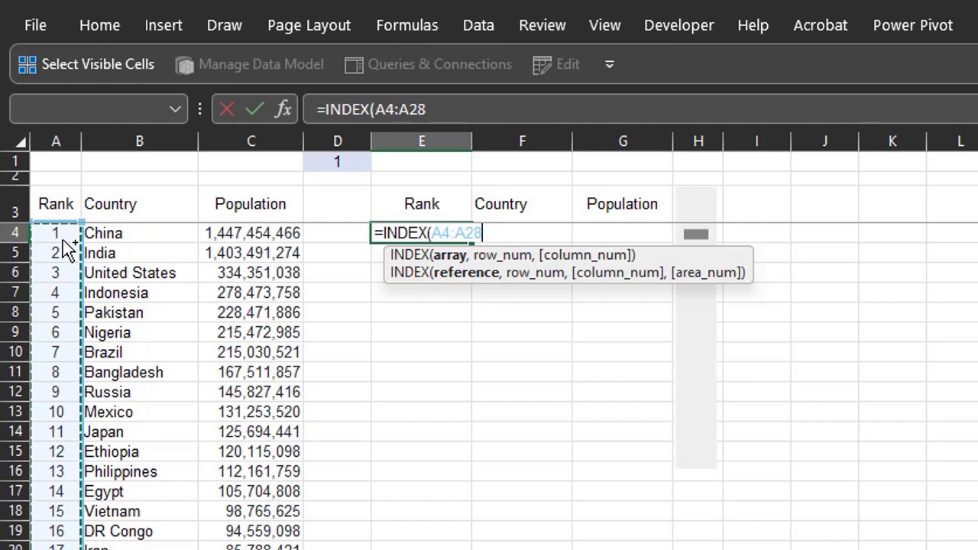
{"action": "type", "text": ","}
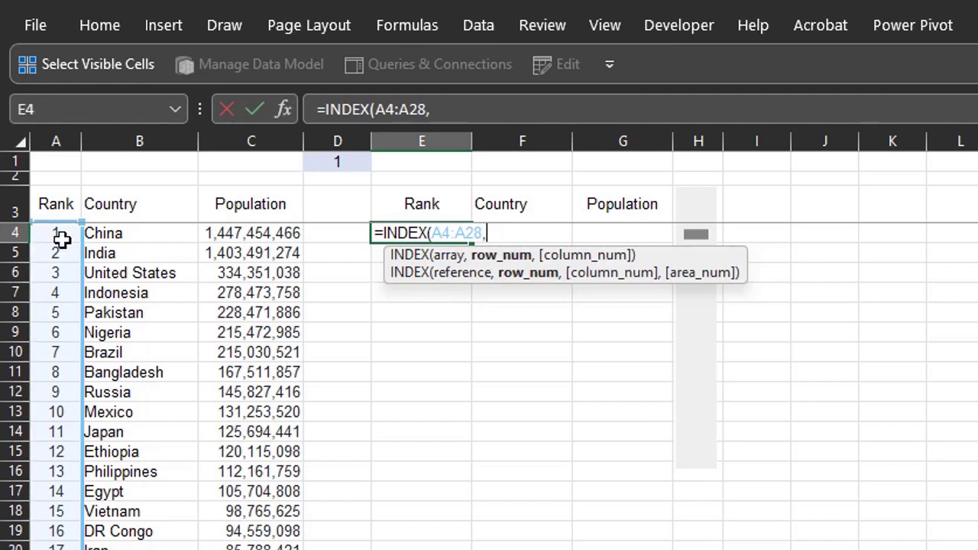
Nest a MATCH function as the row number in E4's INDEX formula, with absolute reference $D$1 as the lookup value.
{"action": "type", "text": "mat"}
{"action": "key", "text": "Tab"}
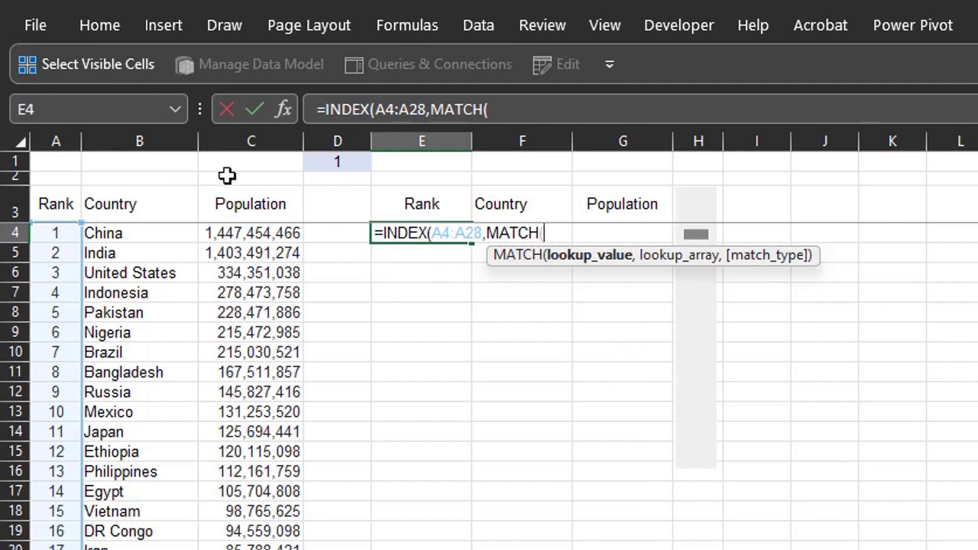
{"action": "left_click", "coordinate": [326, 165]}
{"action": "key", "text": "F4"}
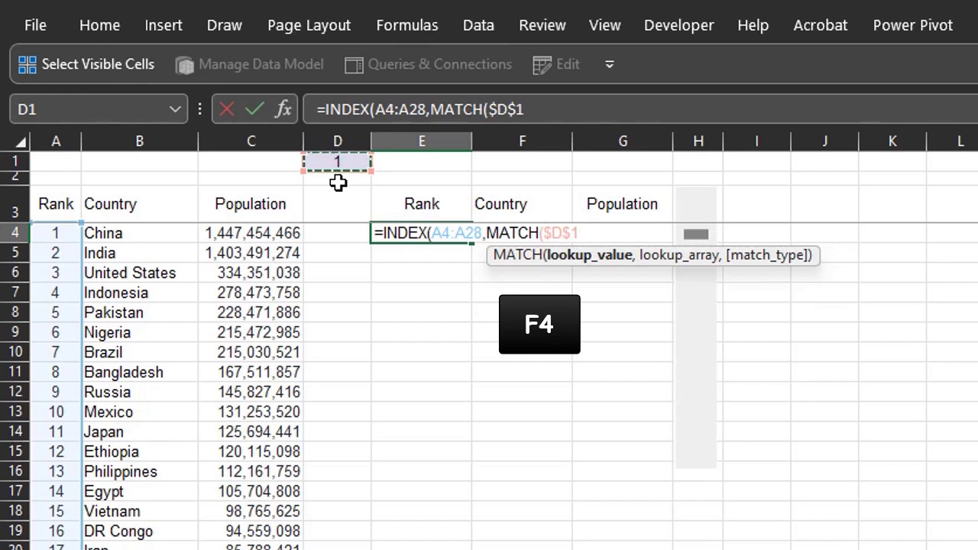
{"action": "type", "text": ","}
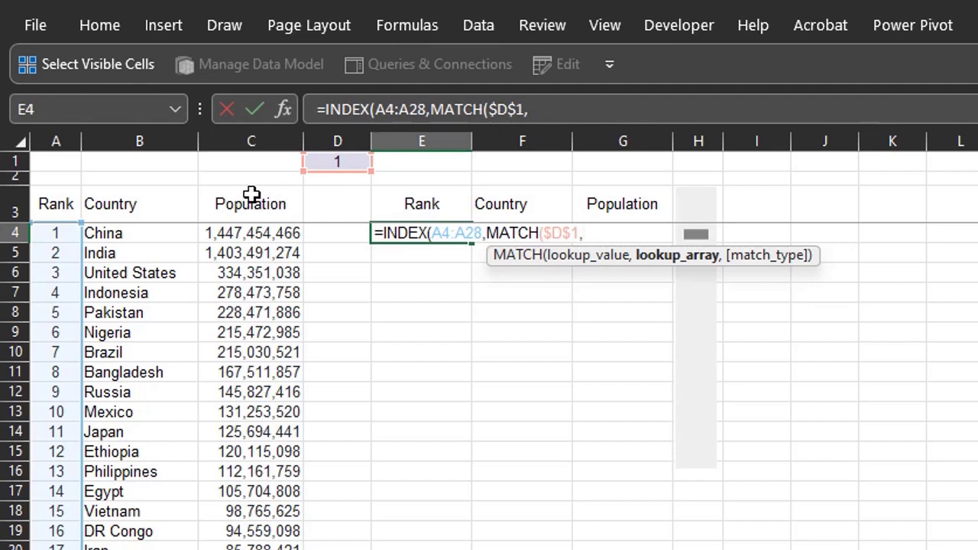
Complete the E4 formula with lookup array $A$4:$A$28 and exact match type 0, and enter it.
{"action": "left_click", "coordinate": [59, 232]}
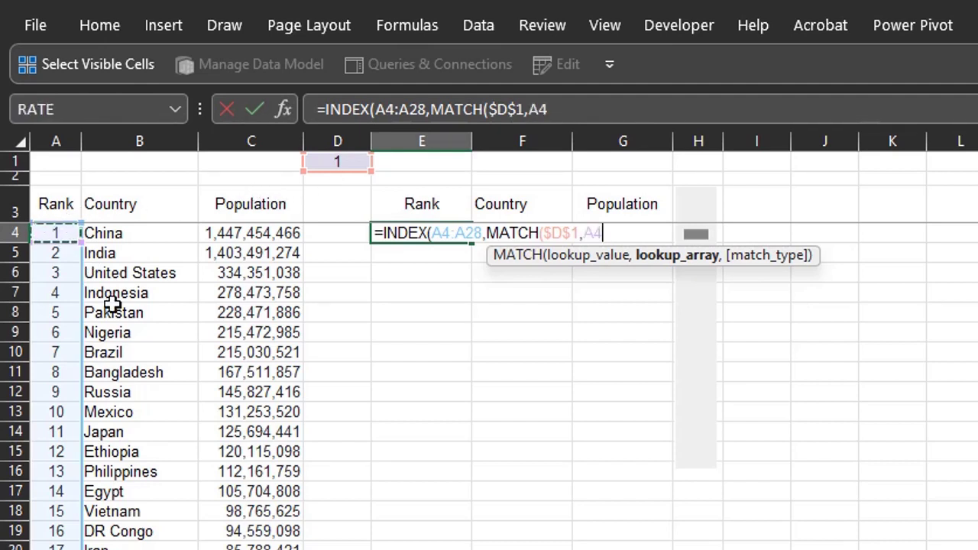
{"action": "key", "text": "ctrl+shift+Down"}
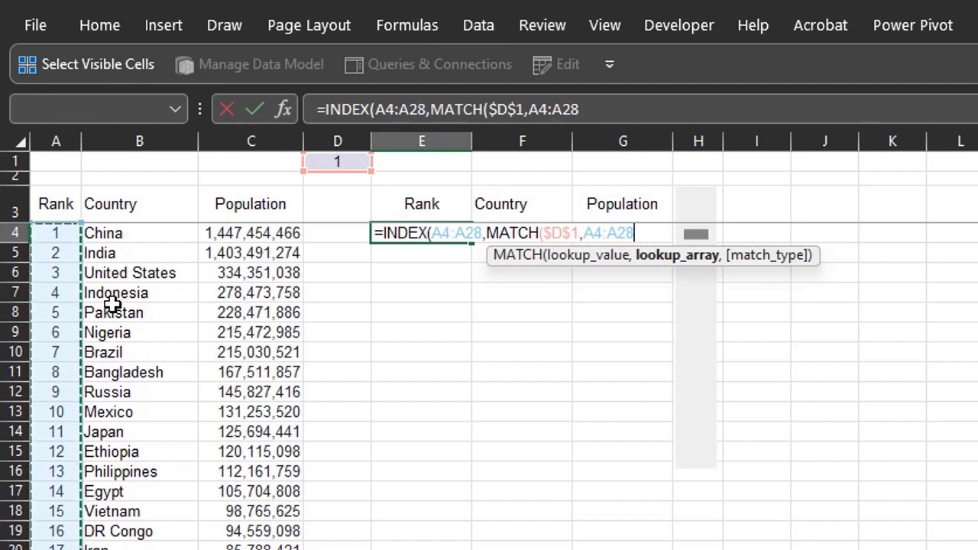
{"action": "key", "text": "F4"}
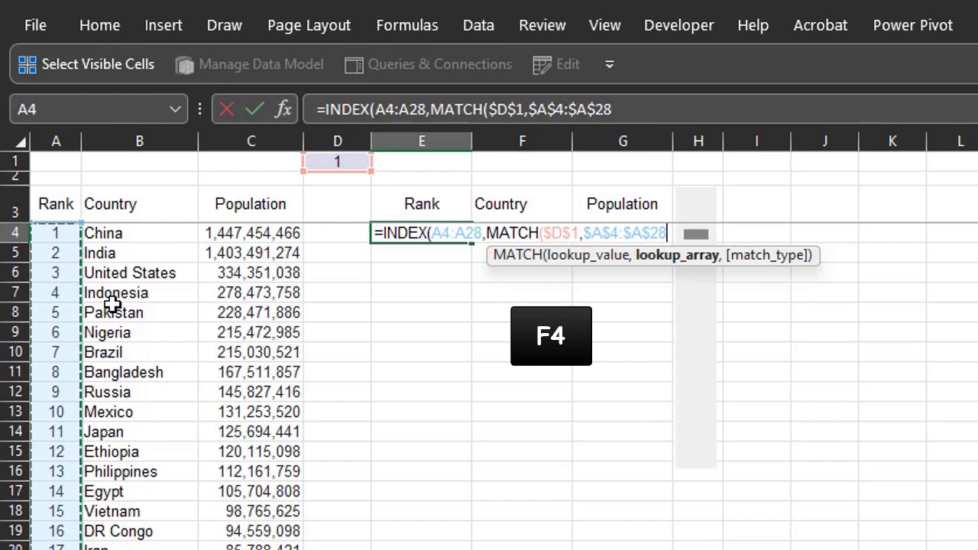
{"action": "type", "text": ",0"}
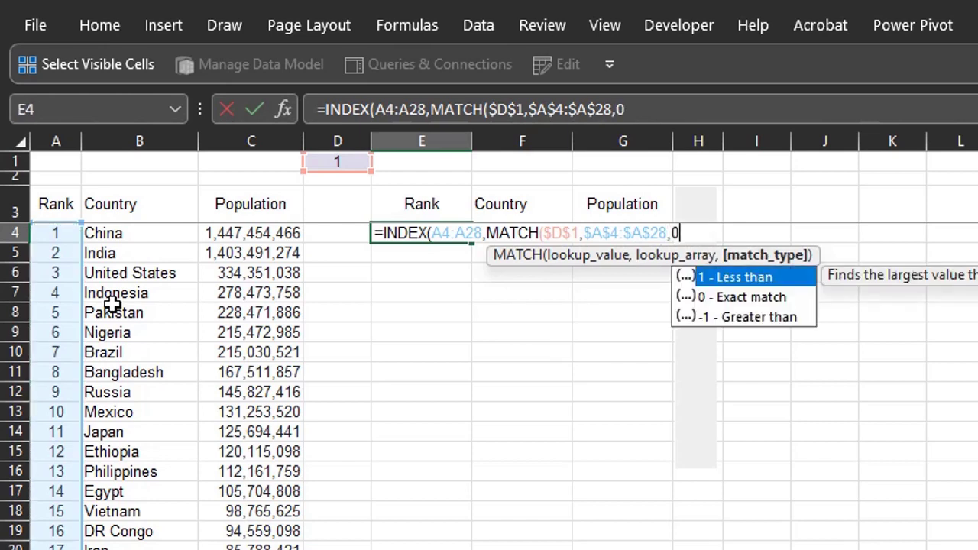
{"action": "type", "text": ")"}
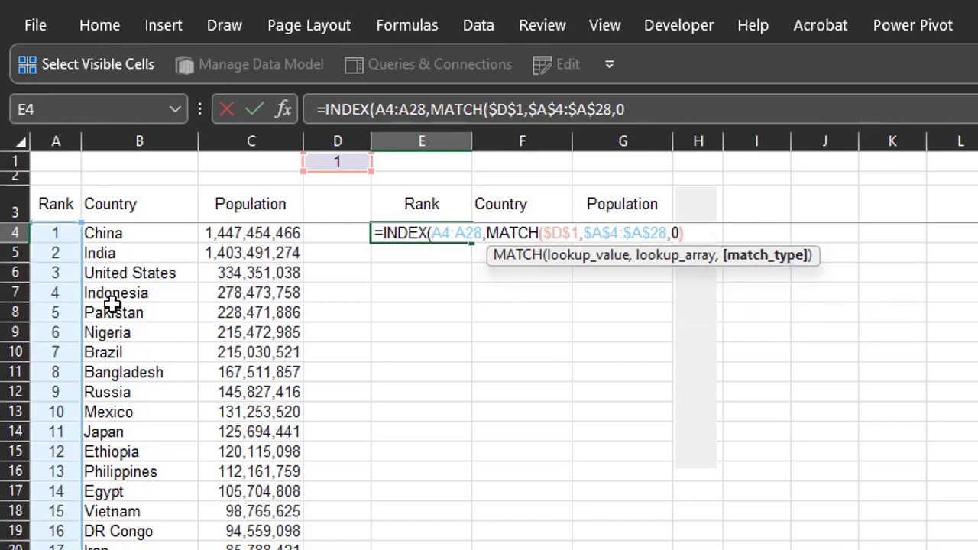
{"action": "type", "text": ")"}
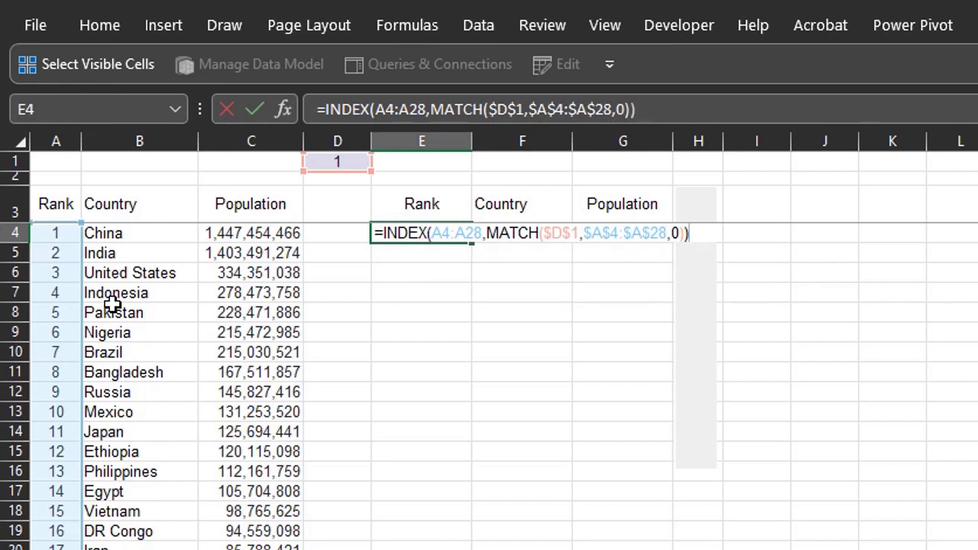
{"action": "key", "text": "Return"}
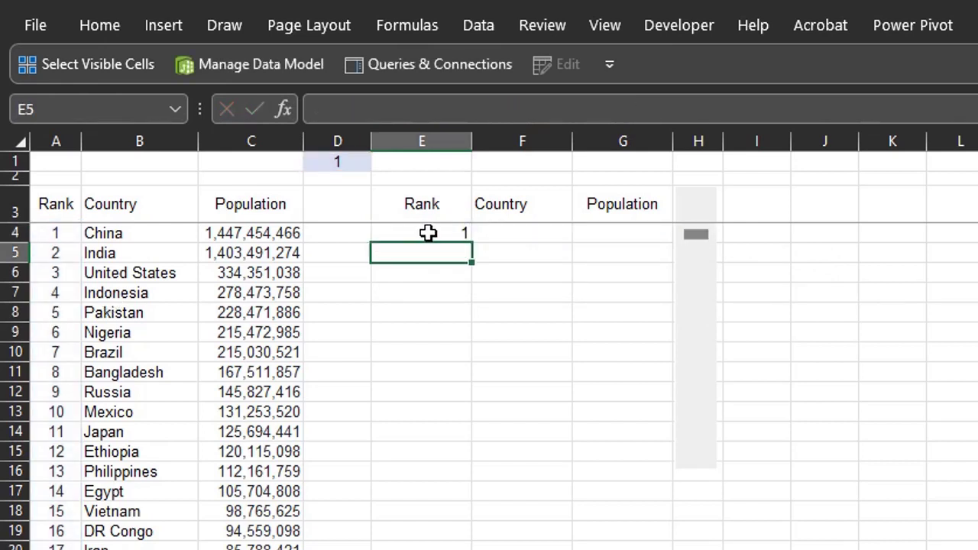
Fill the E4 formula down and across the range E4:G13.
{"action": "left_click_drag", "start_coordinate": [430, 232], "coordinate": [604, 413]}
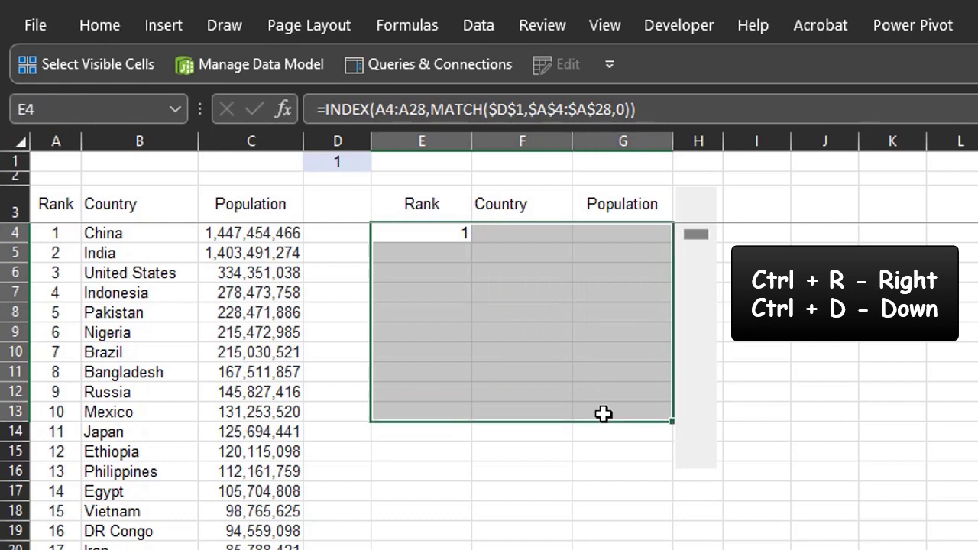
{"action": "key", "text": "ctrl+d"}
{"action": "key", "text": "ctrl+r"}
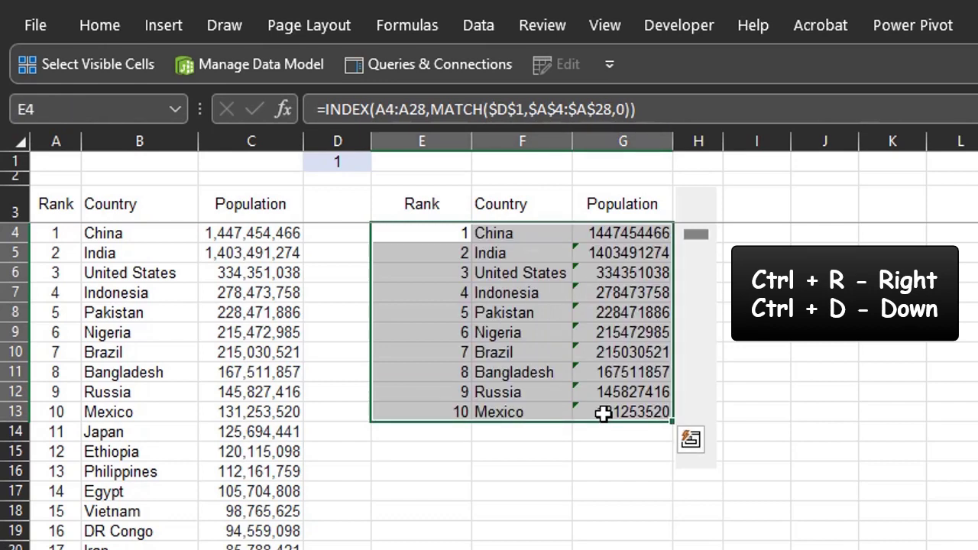
{"action": "left_click", "coordinate": [621, 527]}
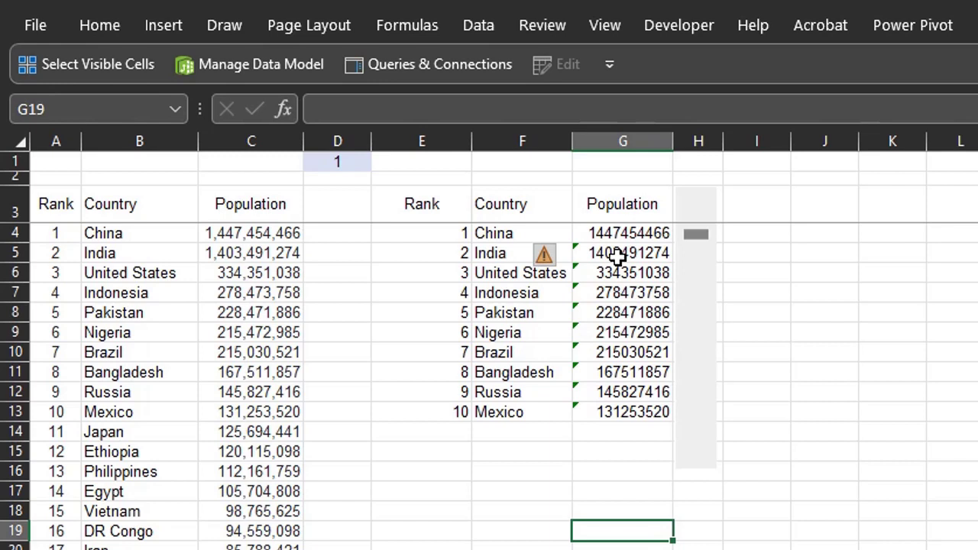
Ignore the formula error flags on the population cells G5:G13.
{"action": "left_click_drag", "start_coordinate": [618, 258], "coordinate": [619, 409]}
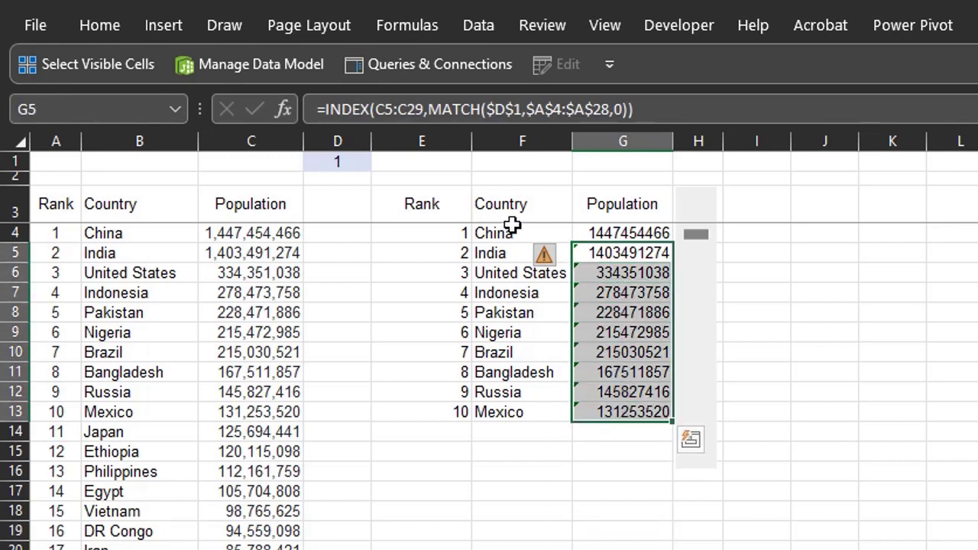
{"action": "left_click", "coordinate": [546, 256]}
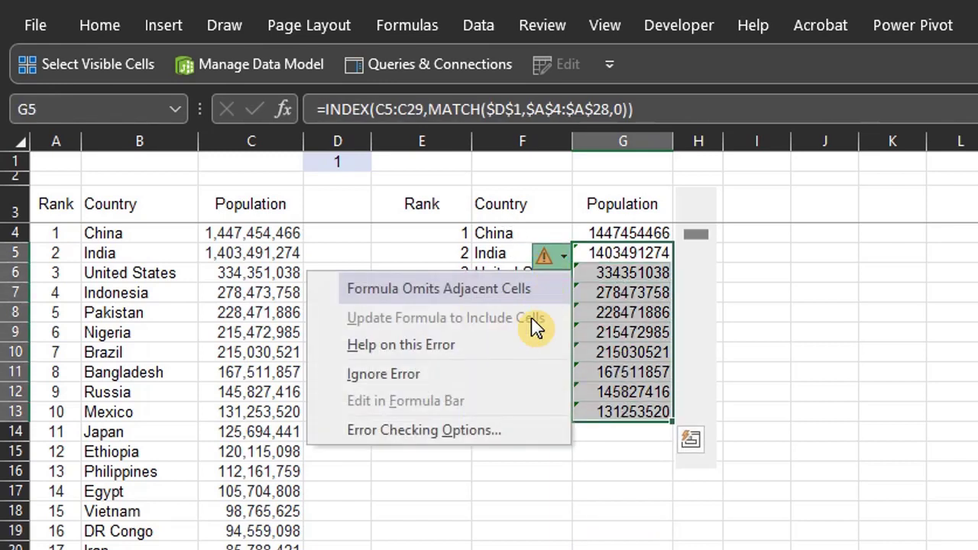
{"action": "left_click", "coordinate": [566, 372]}
Format populations G4:G13 in comma style without decimals and autofit column G to its contents.
{"action": "left_click_drag", "start_coordinate": [623, 233], "coordinate": [623, 412]}
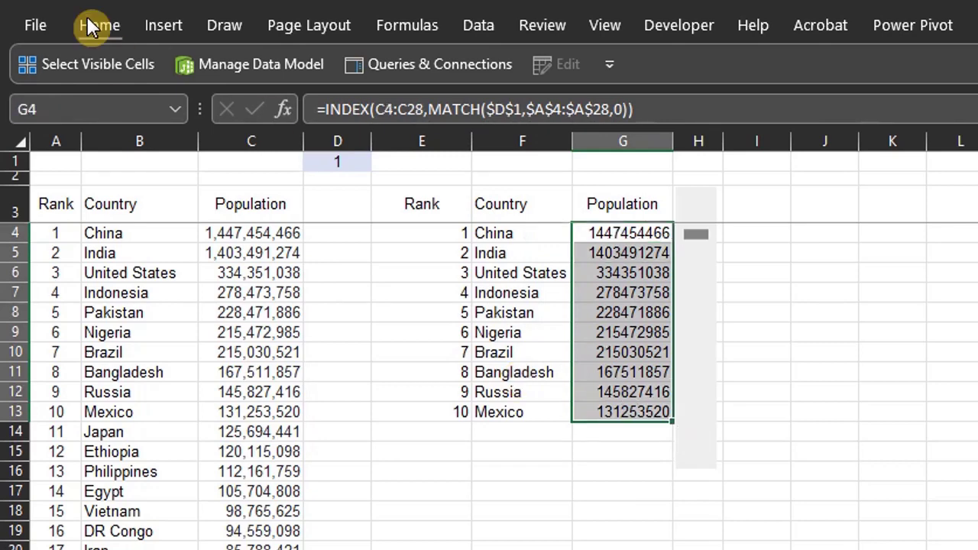
{"action": "left_click", "coordinate": [90, 25]}
{"action": "left_click", "coordinate": [804, 107]}
{"action": "double_click", "coordinate": [865, 107]}
{"action": "double_click", "coordinate": [674, 142]}
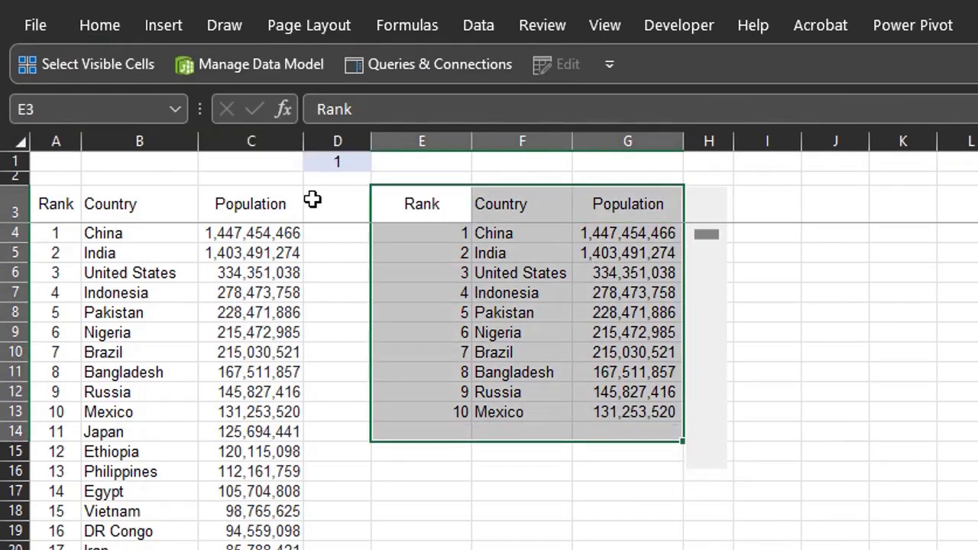
Centre the contents of the lookup table range E3:G14 horizontally.
{"action": "left_click", "coordinate": [100, 25]}
{"action": "left_click", "coordinate": [518, 105]}
Evaluate the row_num MATCH argument inside the E4 formula to check its result, leaving the formula unchanged.
{"action": "left_click", "coordinate": [421, 233]}
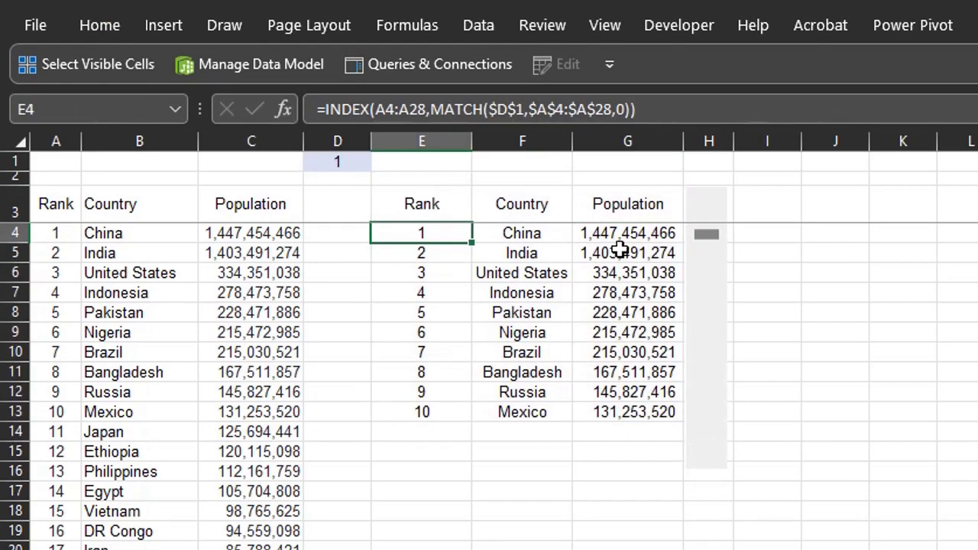
{"action": "key", "text": "F2"}
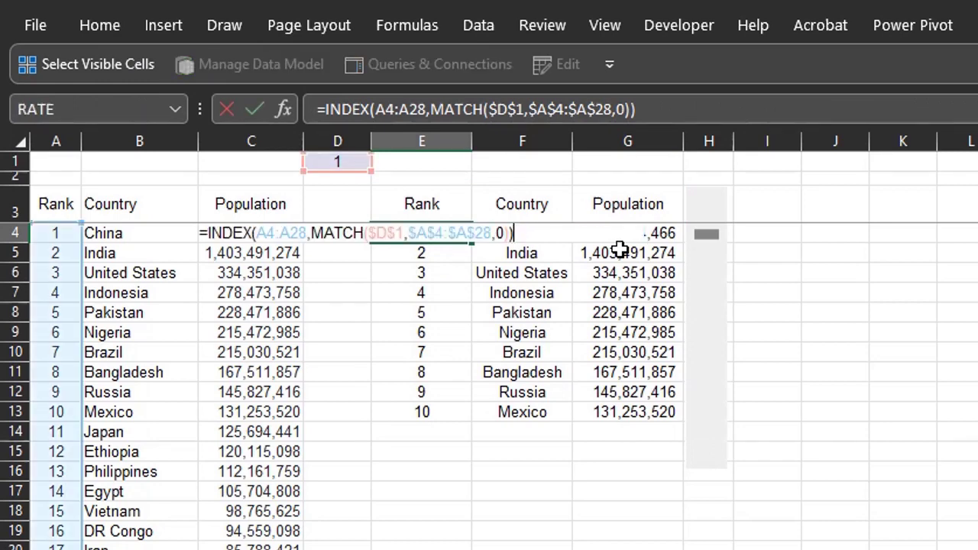
{"action": "left_click", "coordinate": [268, 235]}
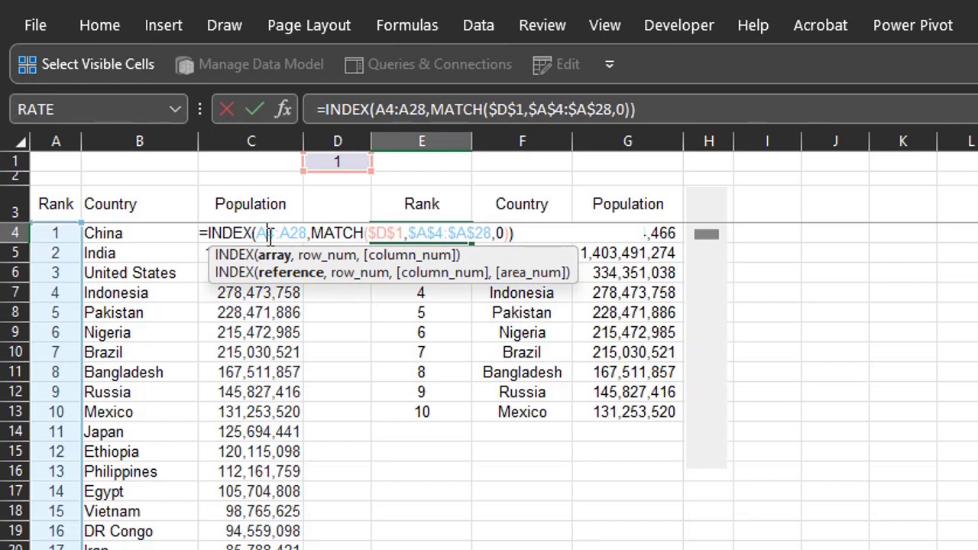
{"action": "left_click", "coordinate": [323, 261]}
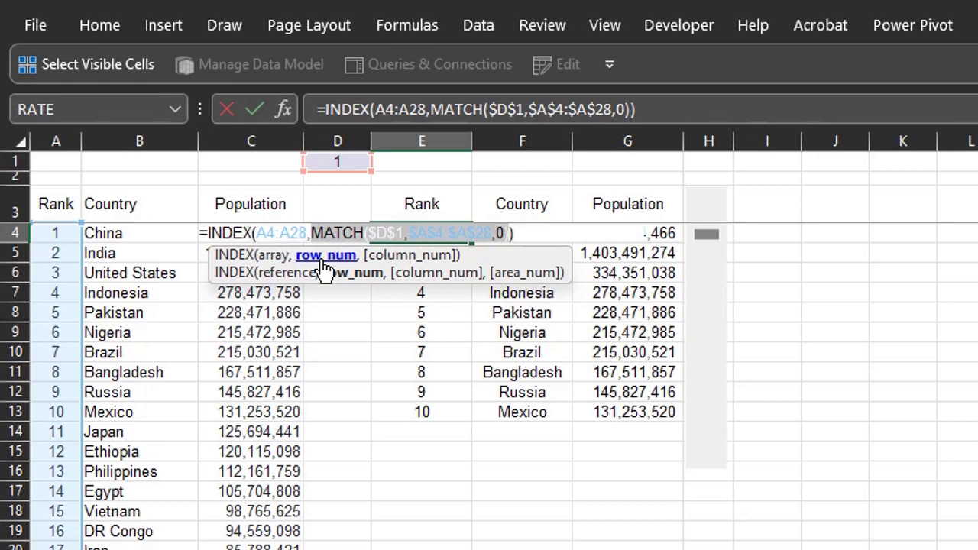
{"action": "key", "text": "F9"}
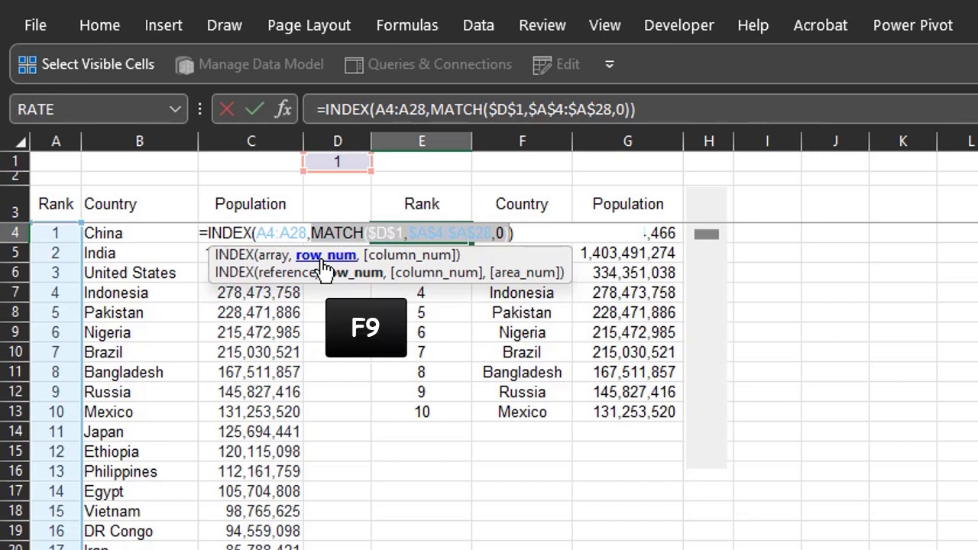
{"action": "key", "text": "F9"}
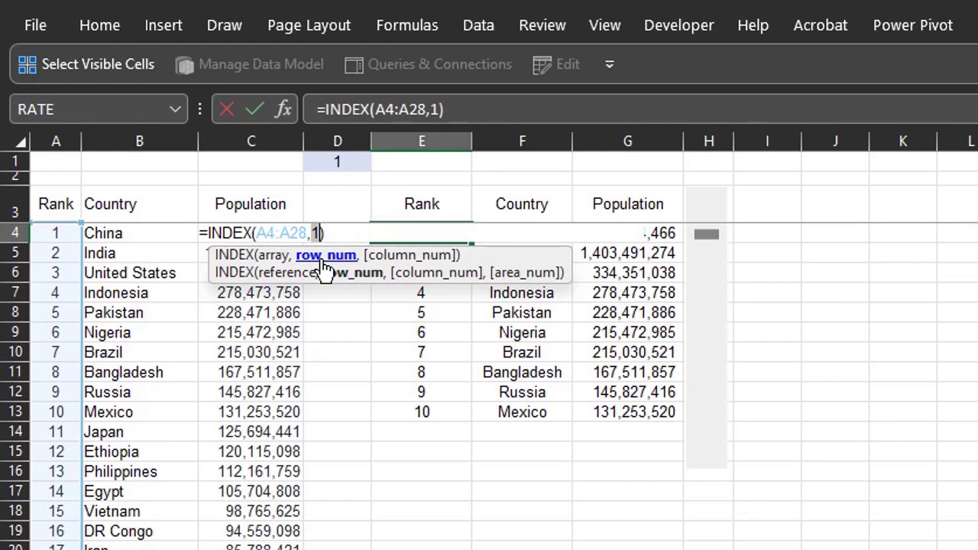
{"action": "key", "text": "Escape"}
Evaluate the row_num MATCH argument of the formula in E7, and exit without saving the evaluated value.
{"action": "key", "text": "Down"}
{"action": "key", "text": "Down"}
{"action": "key", "text": "Down"}
{"action": "key", "text": "F2"}
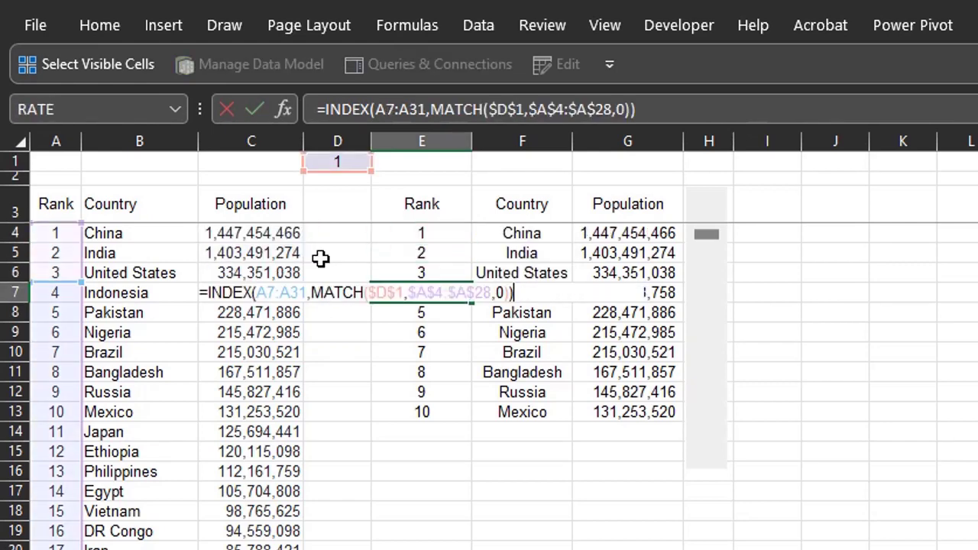
{"action": "left_click", "coordinate": [318, 318]}
{"action": "key", "text": "F9"}
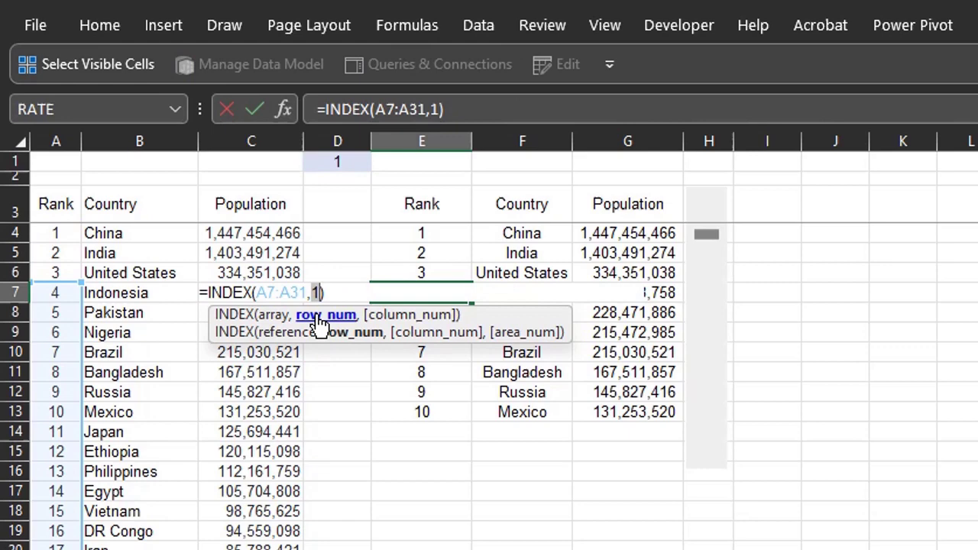
{"action": "key", "text": "Escape"}
Check what the row_num MATCH argument evaluates to in the E9 formula, and cancel the edit.
{"action": "key", "text": "Down"}
{"action": "key", "text": "Down"}
{"action": "key", "text": "F2"}
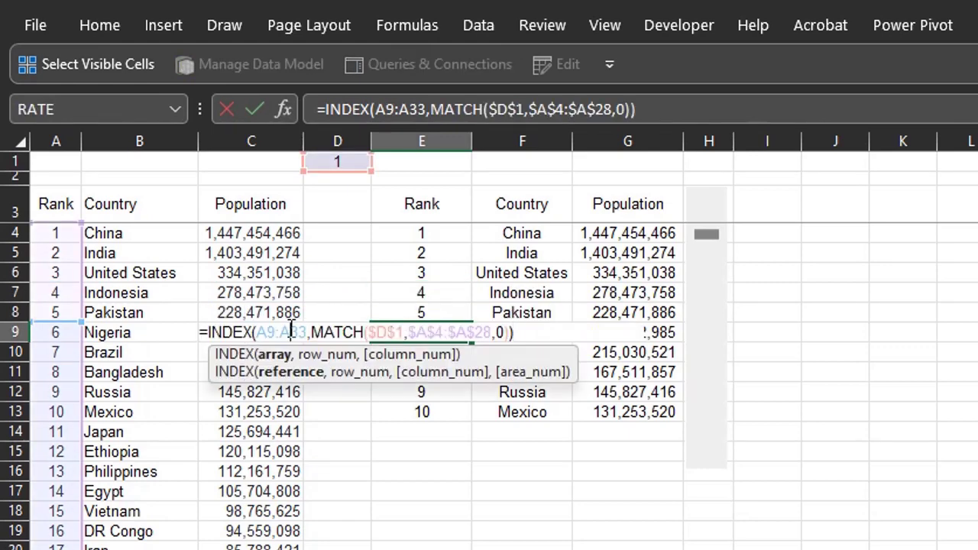
{"action": "left_click", "coordinate": [324, 356]}
{"action": "key", "text": "F9"}
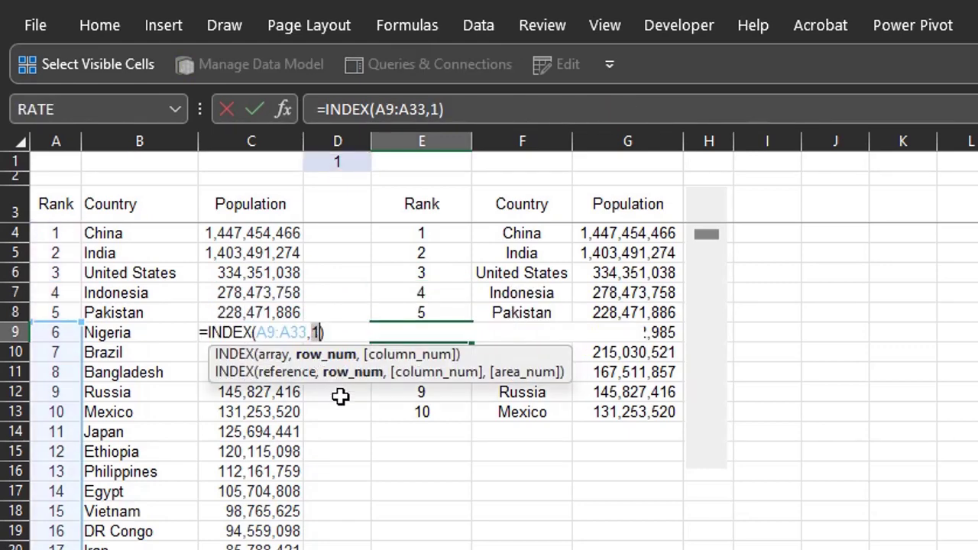
{"action": "key", "text": "Escape"}
Inspect the country formula in F9 by evaluating its row_num MATCH argument, and cancel the edit.
{"action": "left_click", "coordinate": [531, 325]}
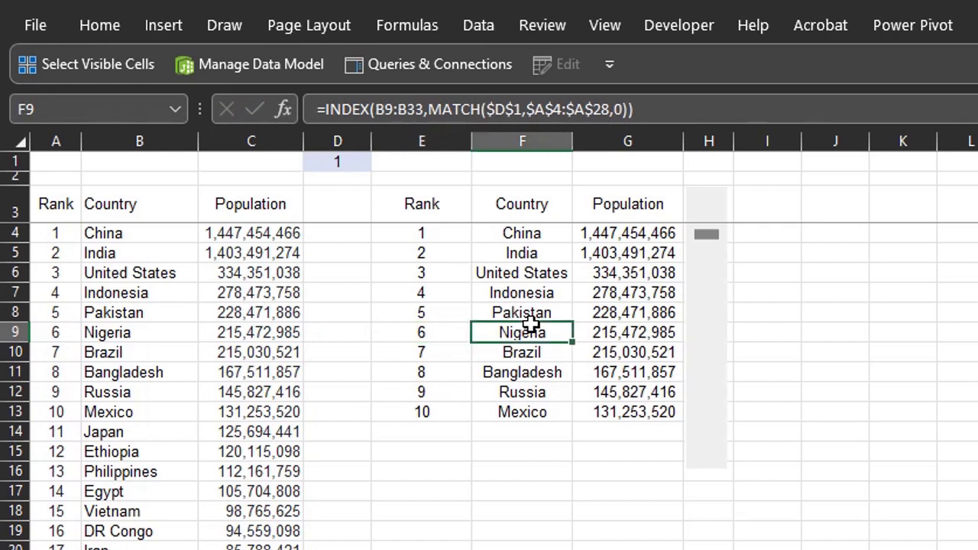
{"action": "key", "text": "F2"}
{"action": "left_click", "coordinate": [512, 359]}
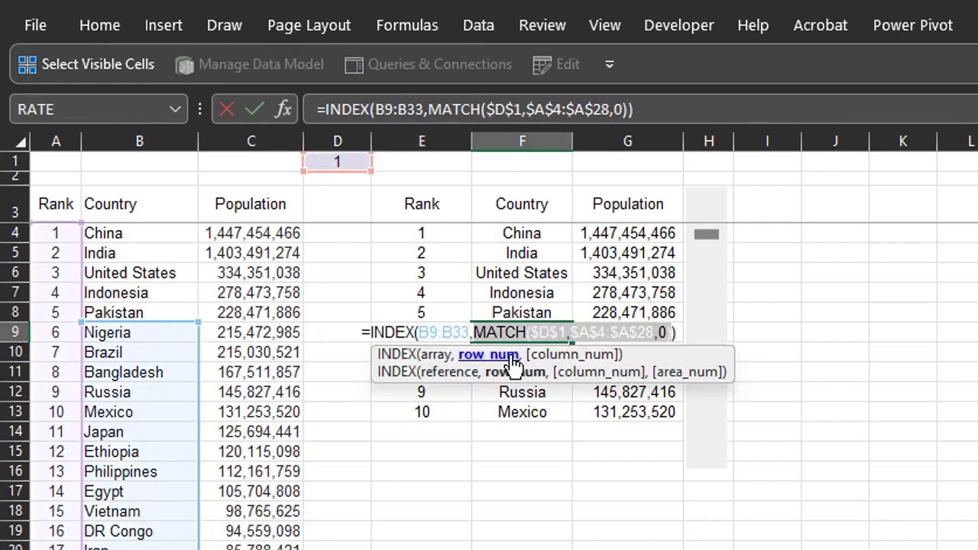
{"action": "key", "text": "F9"}
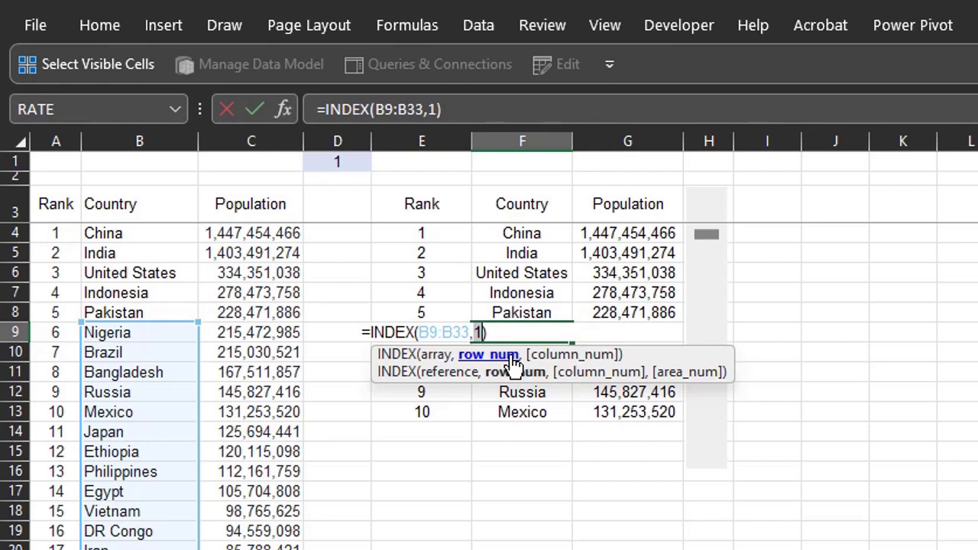
{"action": "key", "text": "Escape"}
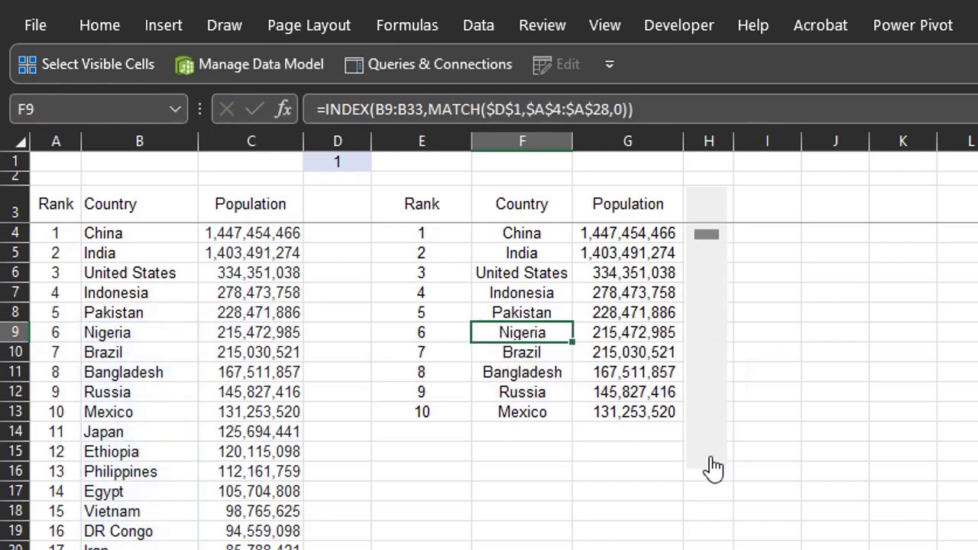
Test the scroll bar by stepping the table down to rank 8 and back to 1, and scroll it to start at rank 16.
{"action": "left_click", "coordinate": [709, 466]}
{"action": "double_click", "coordinate": [709, 465]}
{"action": "double_click", "coordinate": [709, 466]}
{"action": "double_click", "coordinate": [709, 465]}
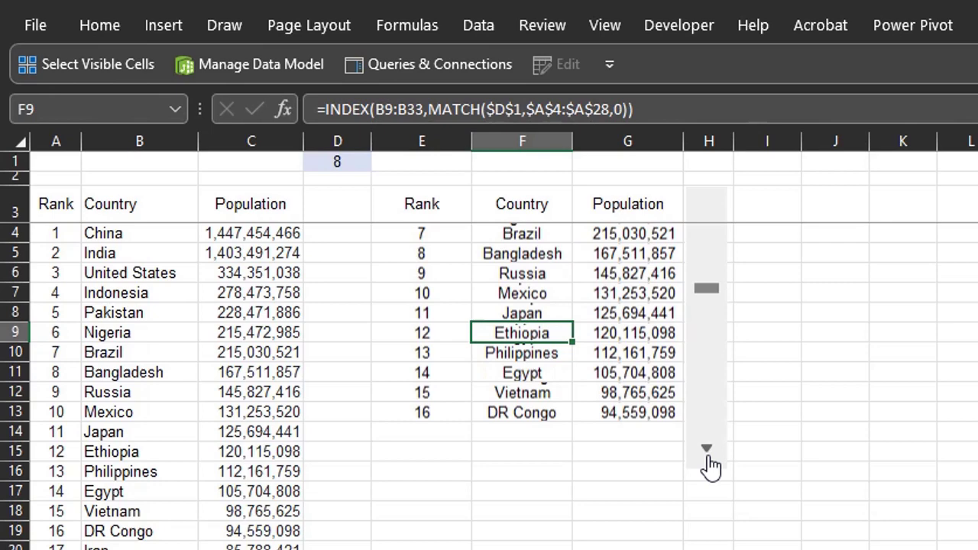
{"action": "left_click", "coordinate": [709, 213]}
{"action": "double_click", "coordinate": [709, 212]}
{"action": "double_click", "coordinate": [709, 213]}
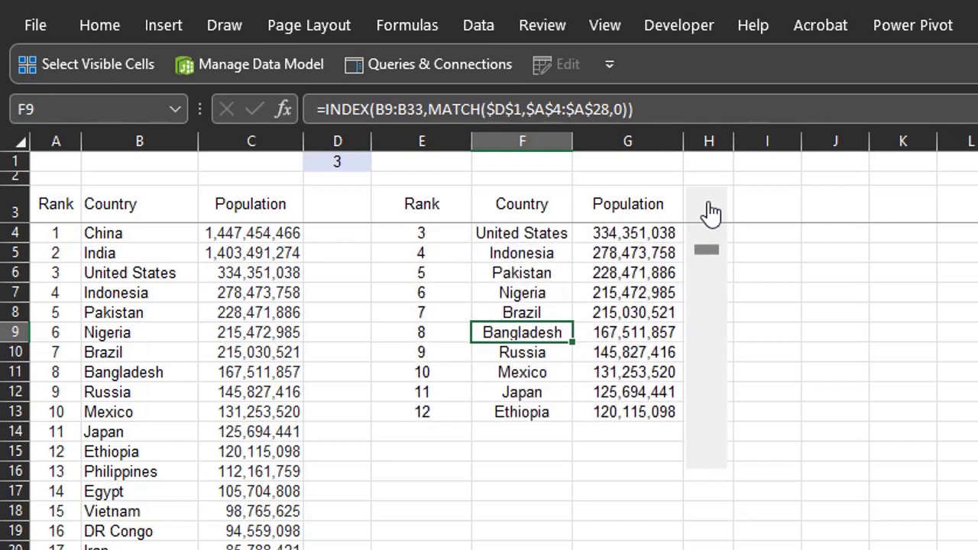
{"action": "double_click", "coordinate": [709, 212]}
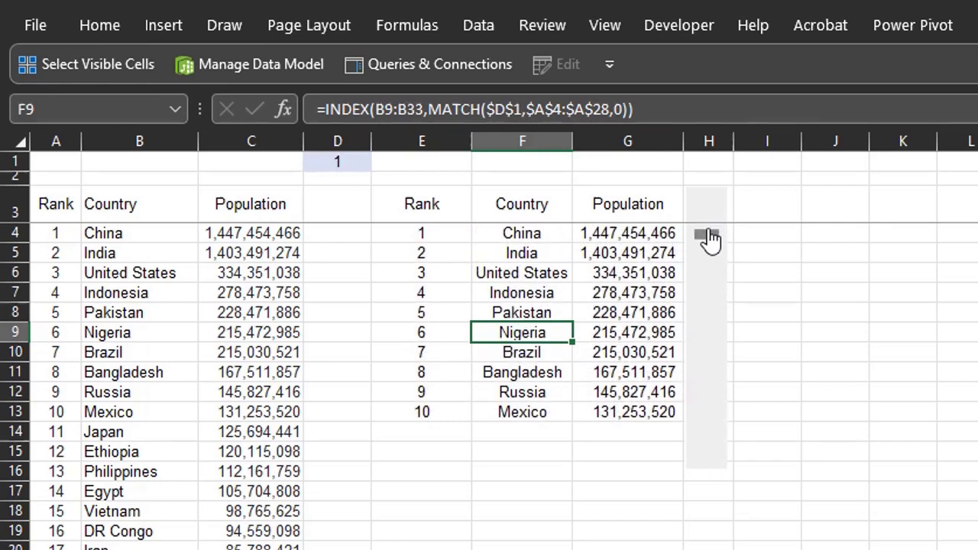
{"action": "left_click_drag", "start_coordinate": [709, 242], "coordinate": [711, 356]}
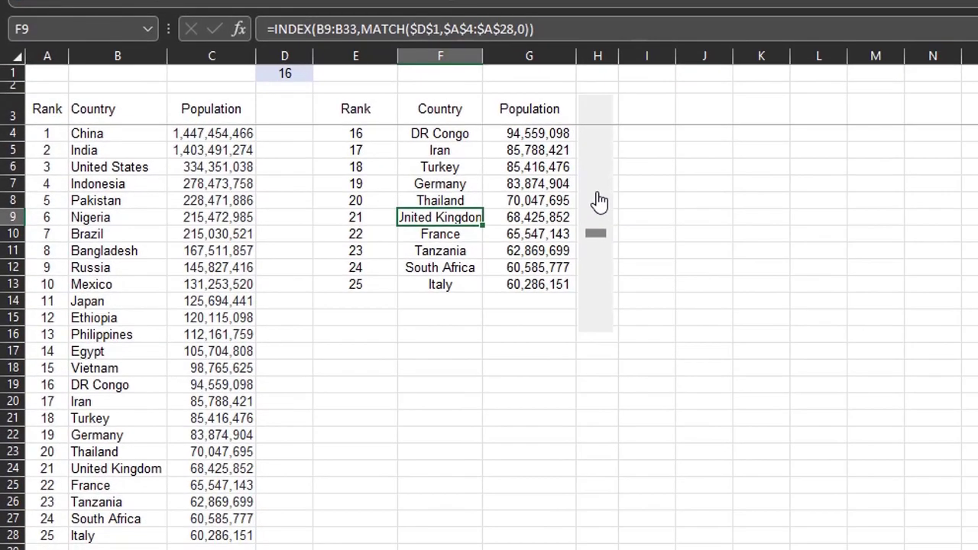
Set the scroll bar control's maximum value to 16.
{"action": "left_click", "coordinate": [708, 302], "text": "ctrl"}
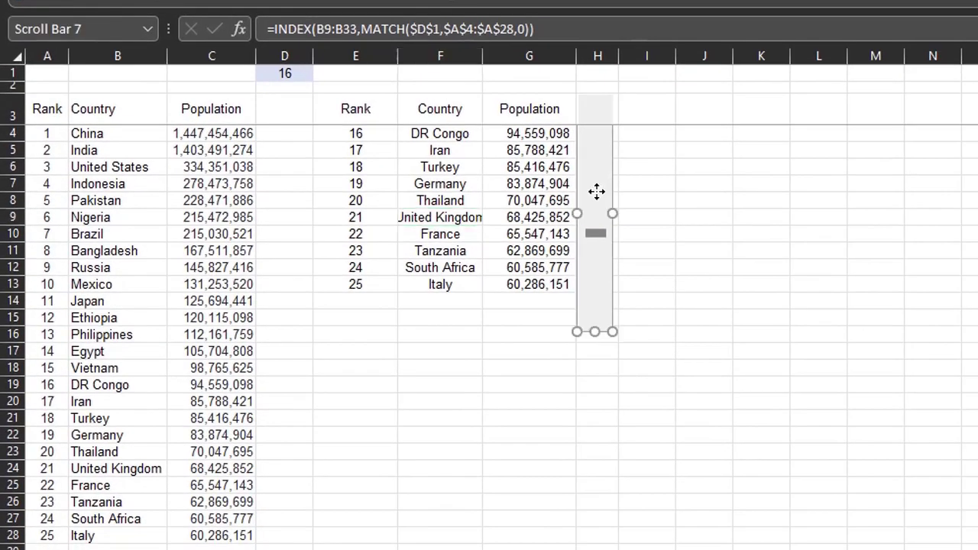
{"action": "right_click", "coordinate": [596, 191]}
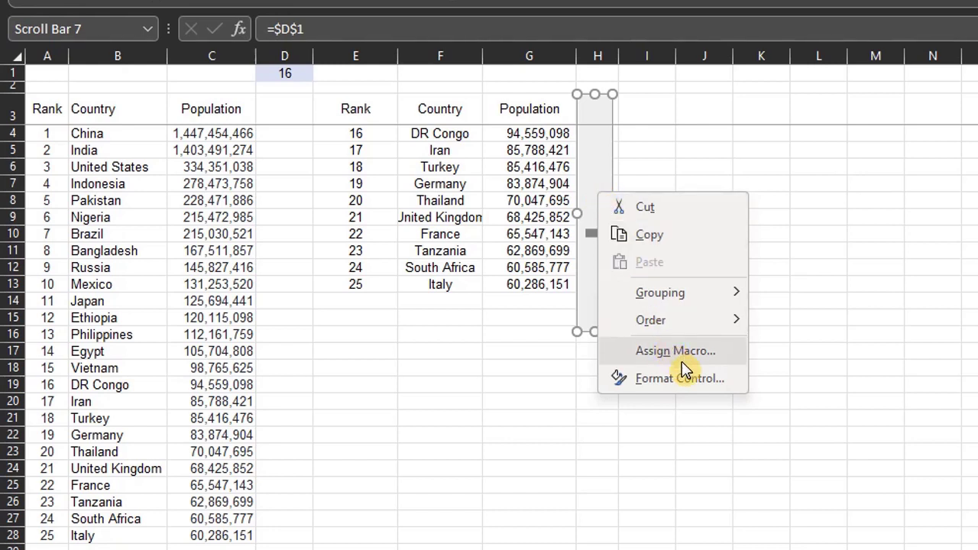
{"action": "left_click", "coordinate": [695, 382]}
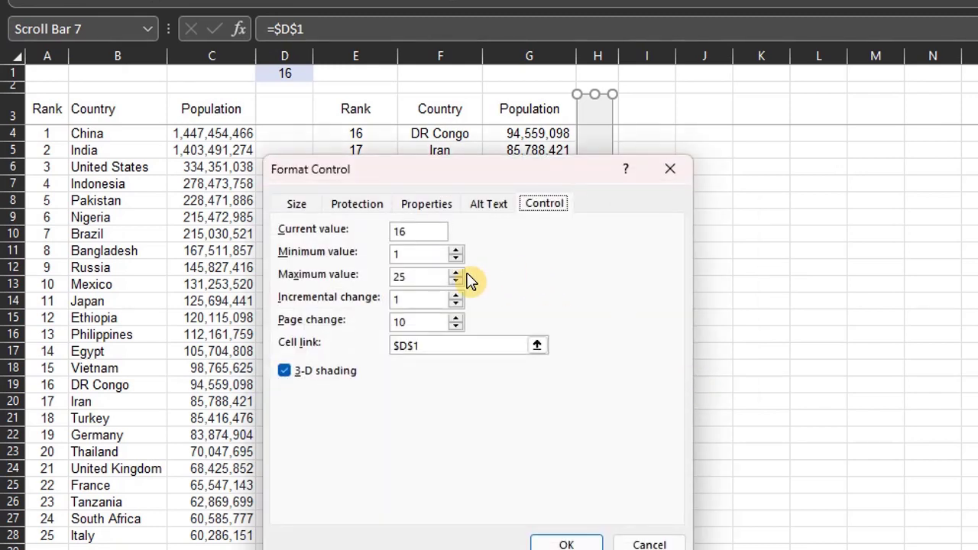
{"action": "double_click", "coordinate": [432, 273]}
{"action": "type", "text": "16"}
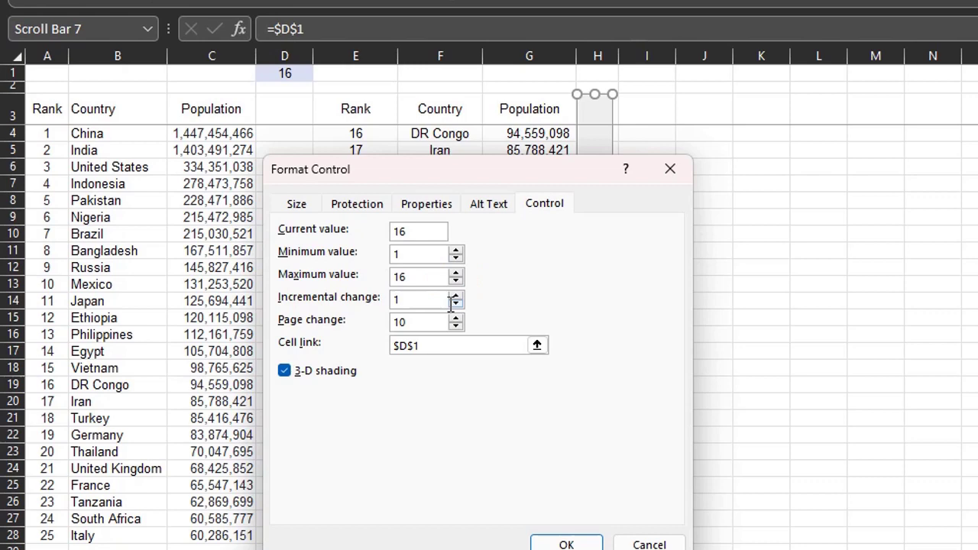
{"action": "left_click", "coordinate": [574, 544]}
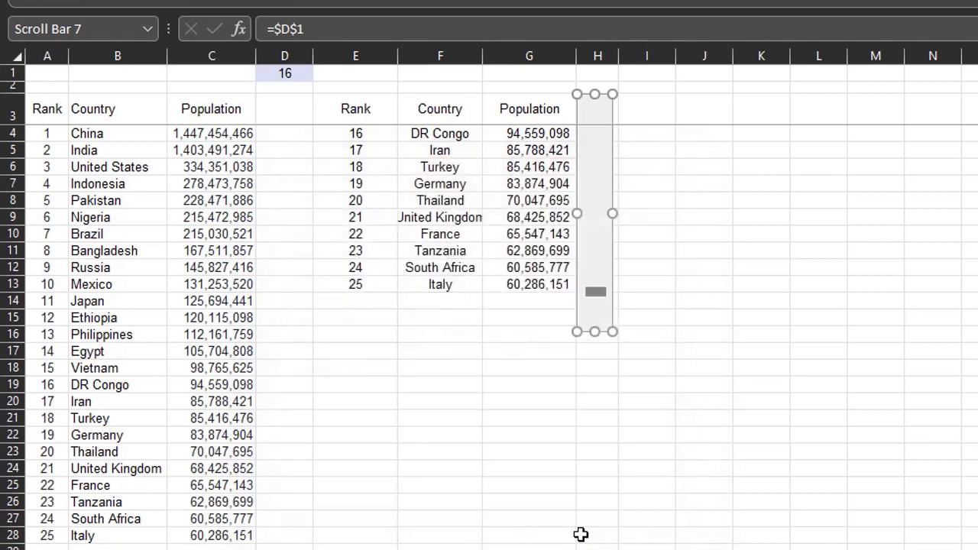
Deselect the scroll bar and test it by trying to scroll the table beyond its last position.
{"action": "left_click", "coordinate": [661, 324]}
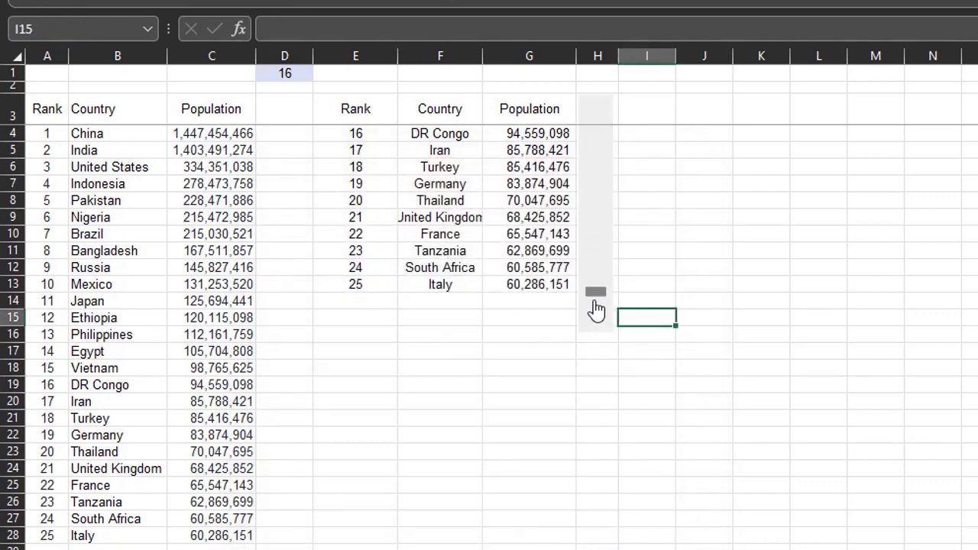
{"action": "left_click_drag", "start_coordinate": [595, 292], "coordinate": [618, 385]}
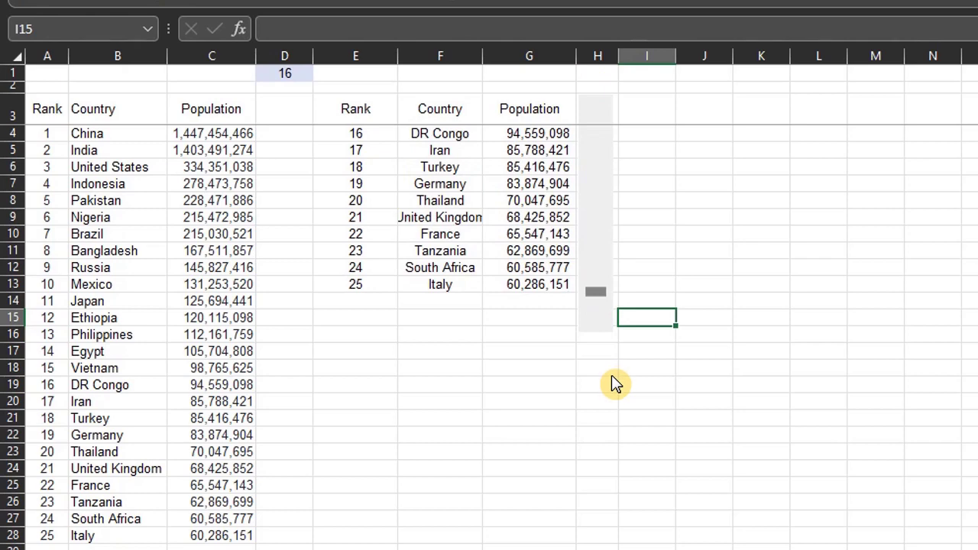
{"action": "left_click", "coordinate": [639, 247]}
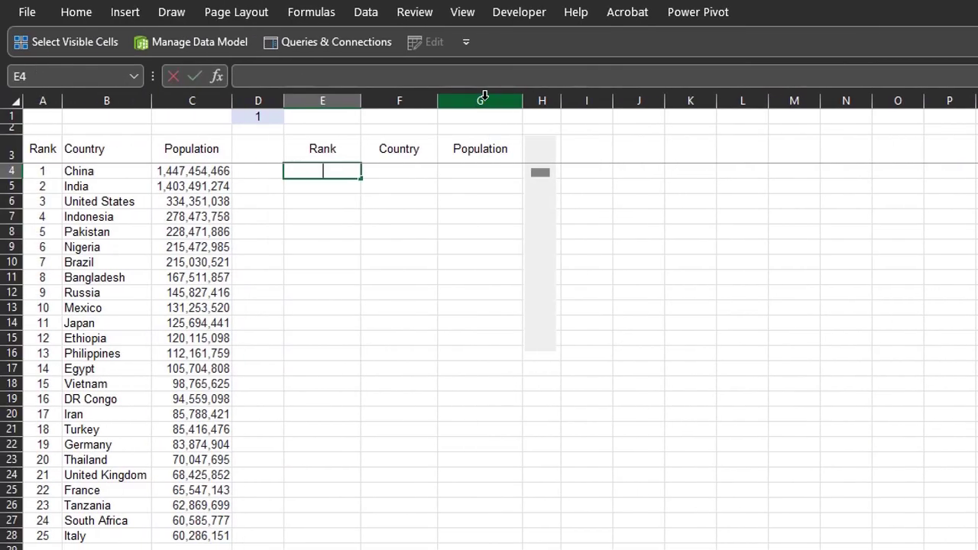
Enter the formula =XLOOKUP($D$1,$A$4:$A$28,A4:A28) in cell E4.
{"action": "type", "text": "=xlo"}
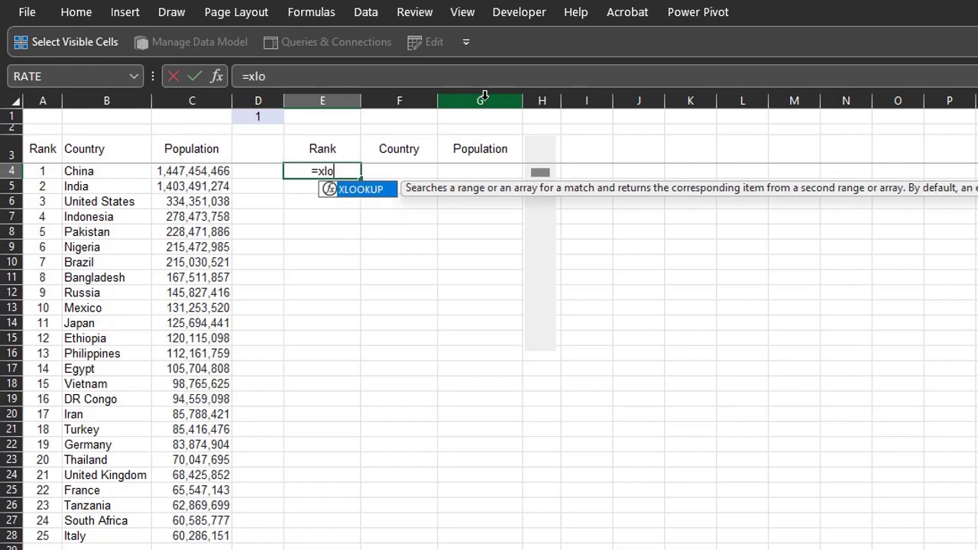
{"action": "key", "text": "Tab"}
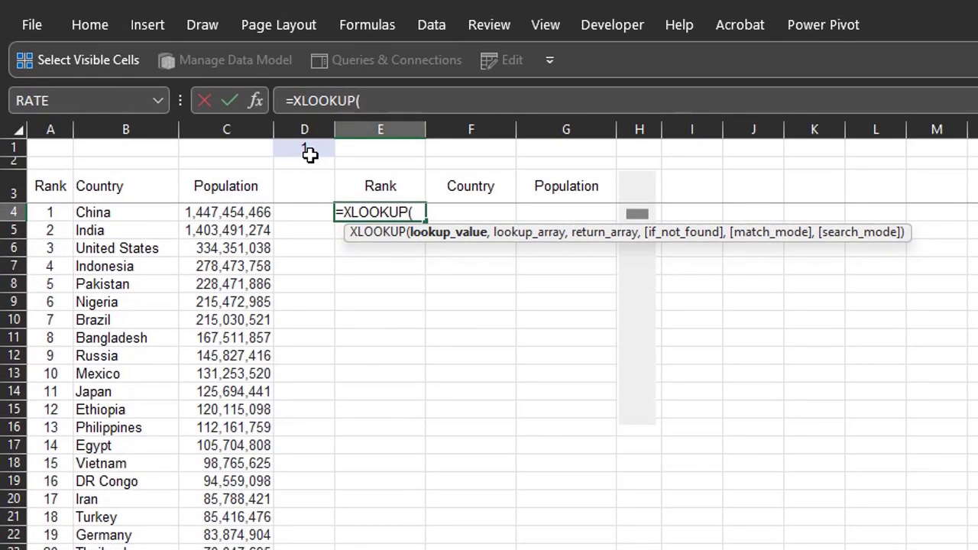
{"action": "left_click", "coordinate": [262, 119]}
{"action": "key", "text": "F4"}
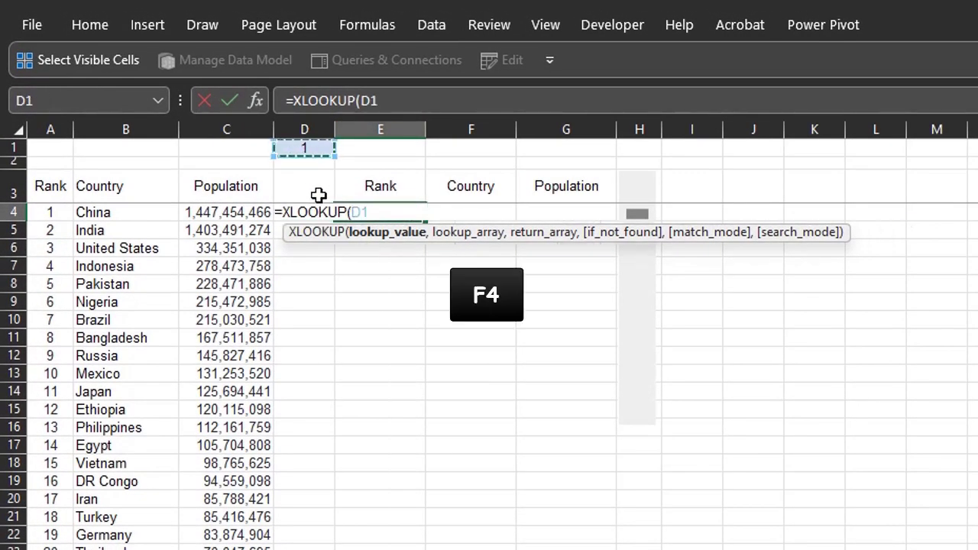
{"action": "key", "text": "F4"}
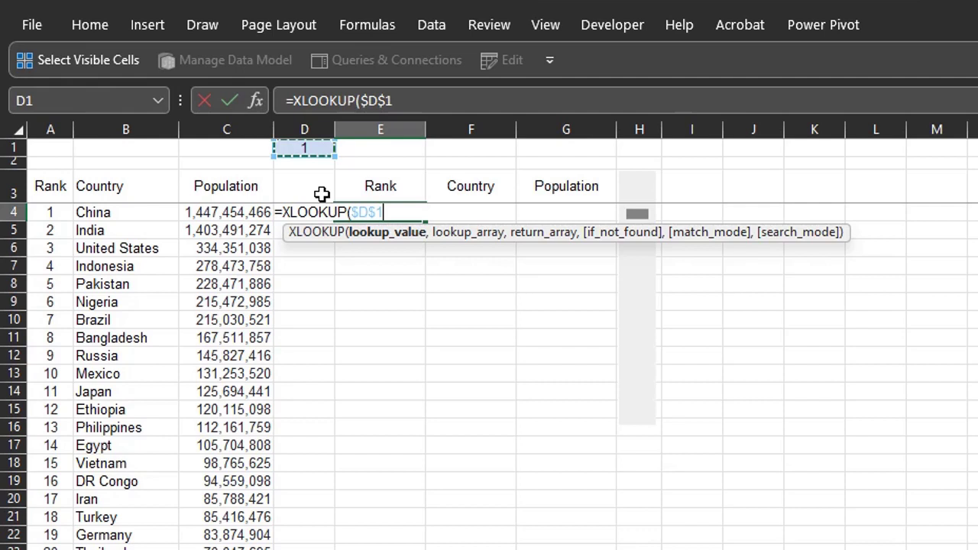
{"action": "type", "text": ","}
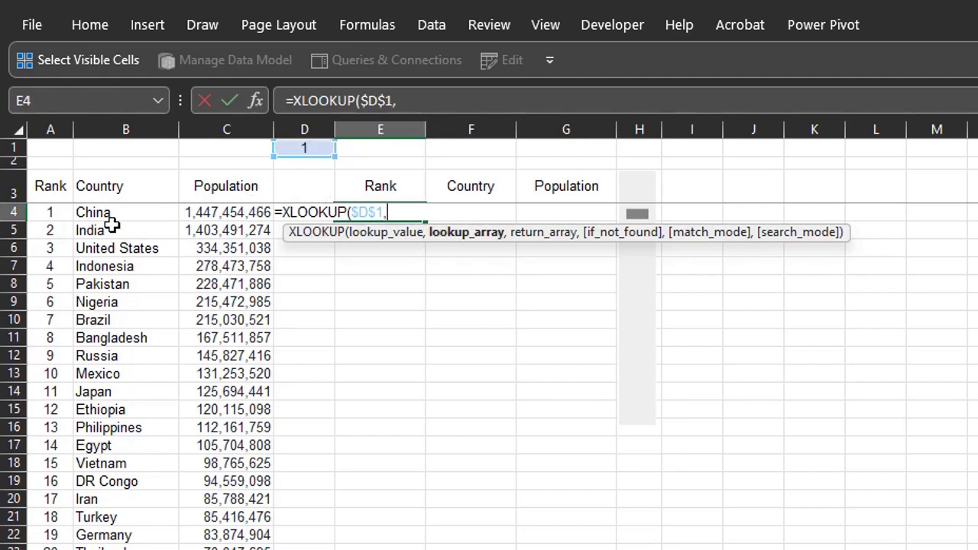
{"action": "key", "text": "ctrl+shift+Down"}
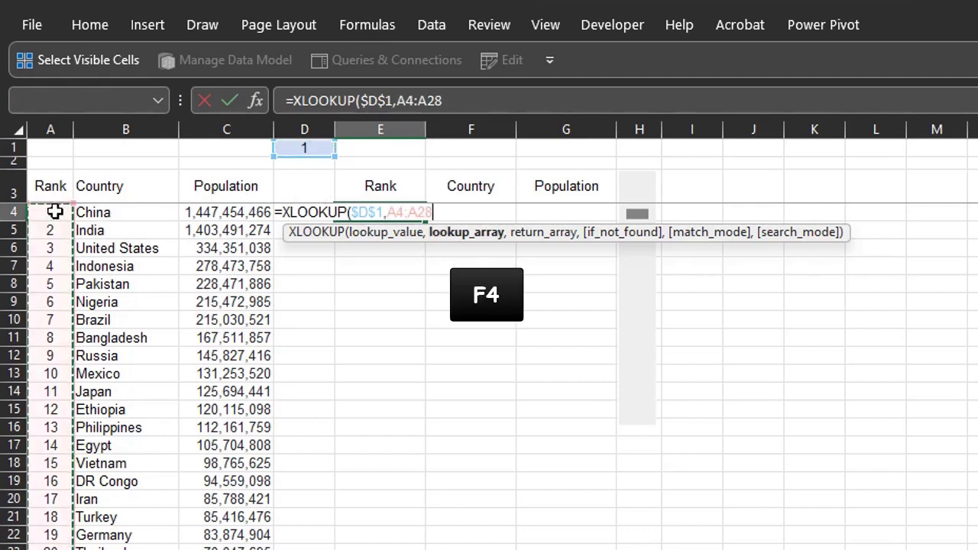
{"action": "key", "text": "F4"}
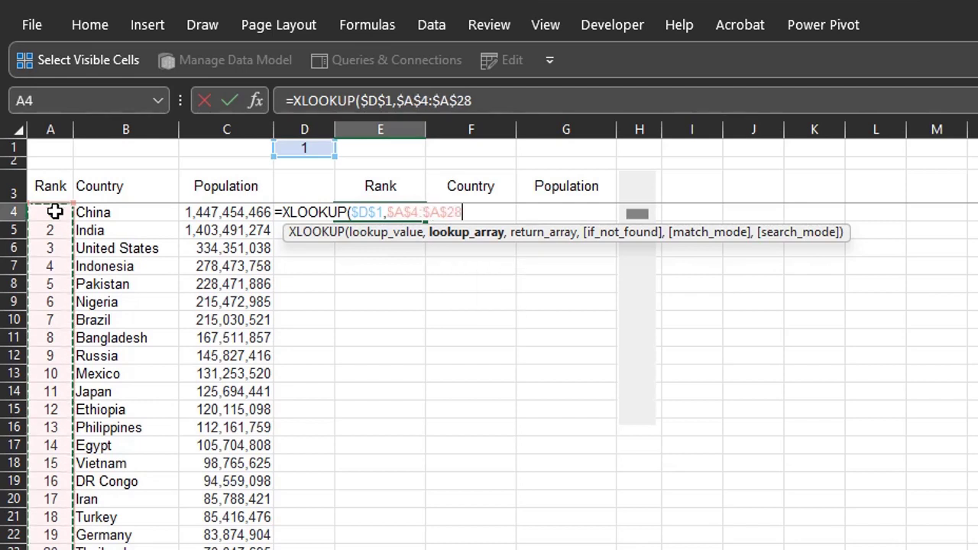
{"action": "type", "text": ","}
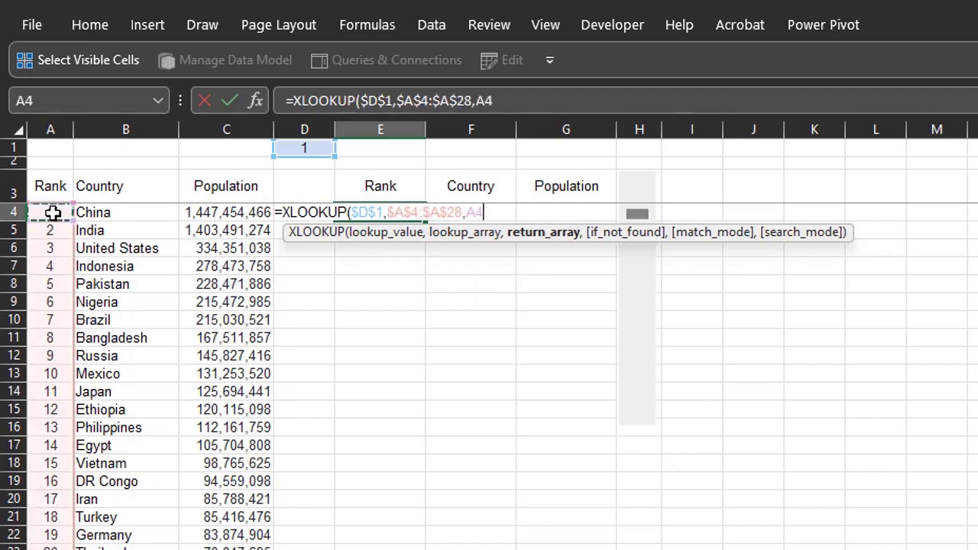
{"action": "key", "text": "ctrl+shift+Down"}
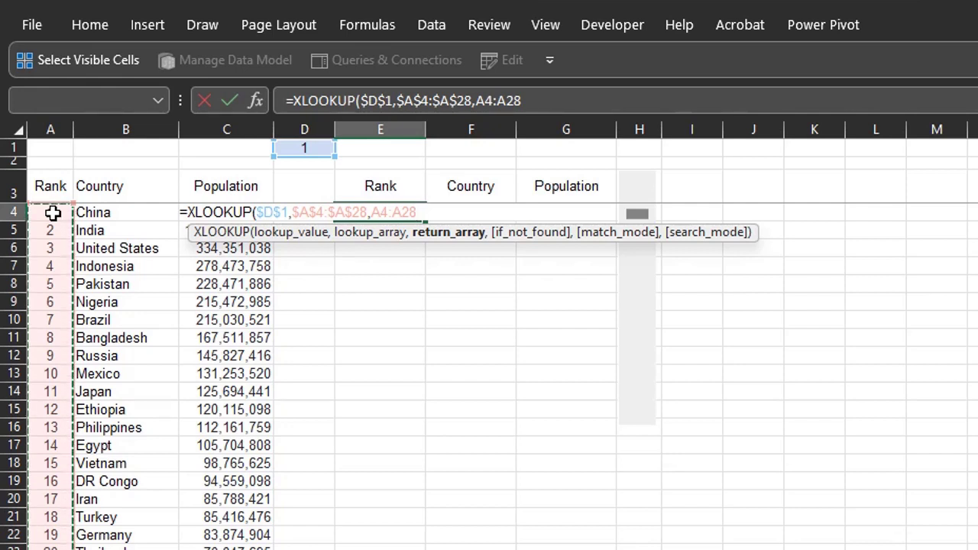
{"action": "key", "text": "Return"}
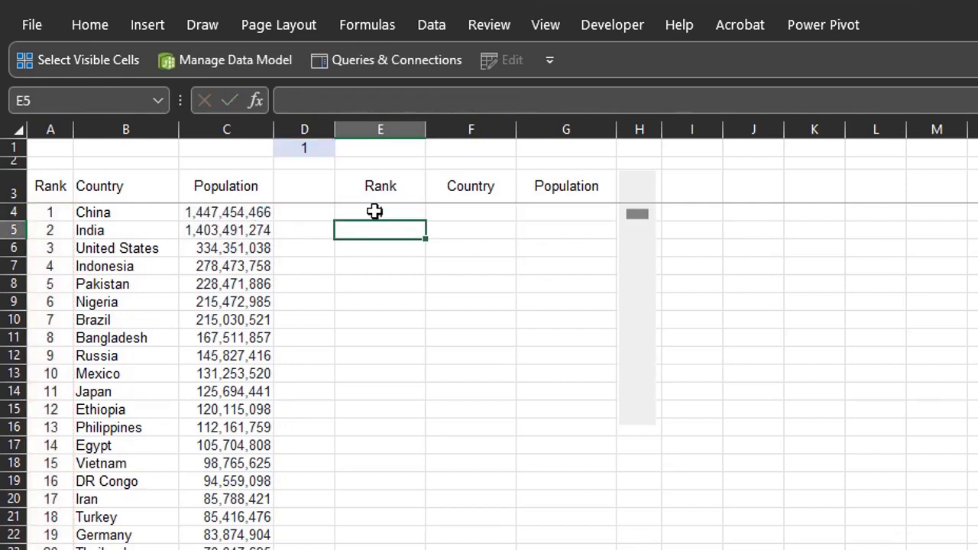
Fill the E4 XLOOKUP formula across and down through E4:G13, and clear the error indicators in the Population column.
{"action": "left_click_drag", "start_coordinate": [376, 211], "coordinate": [535, 378]}
{"action": "key", "text": "ctrl+r"}
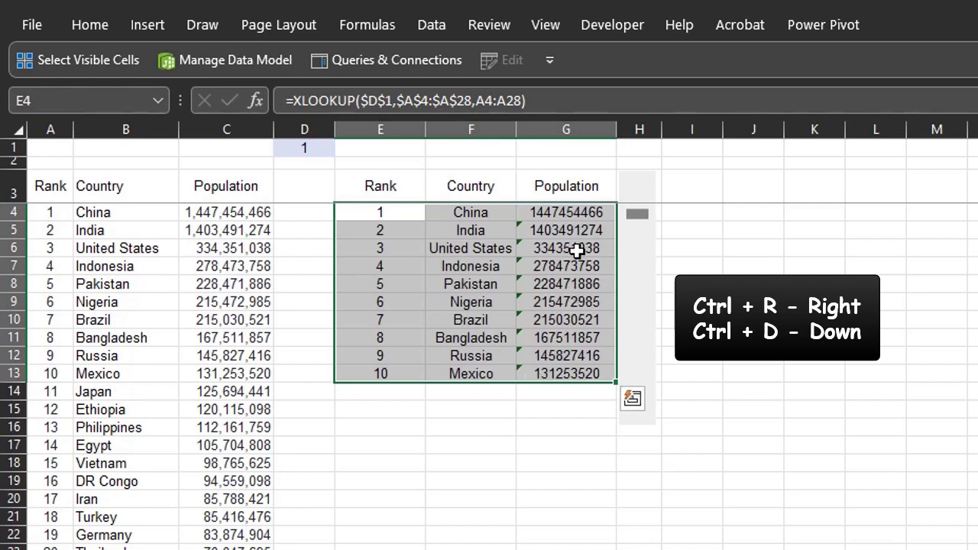
{"action": "left_click_drag", "start_coordinate": [571, 230], "coordinate": [573, 364]}
{"action": "left_click", "coordinate": [489, 231]}
{"action": "left_click", "coordinate": [458, 338]}
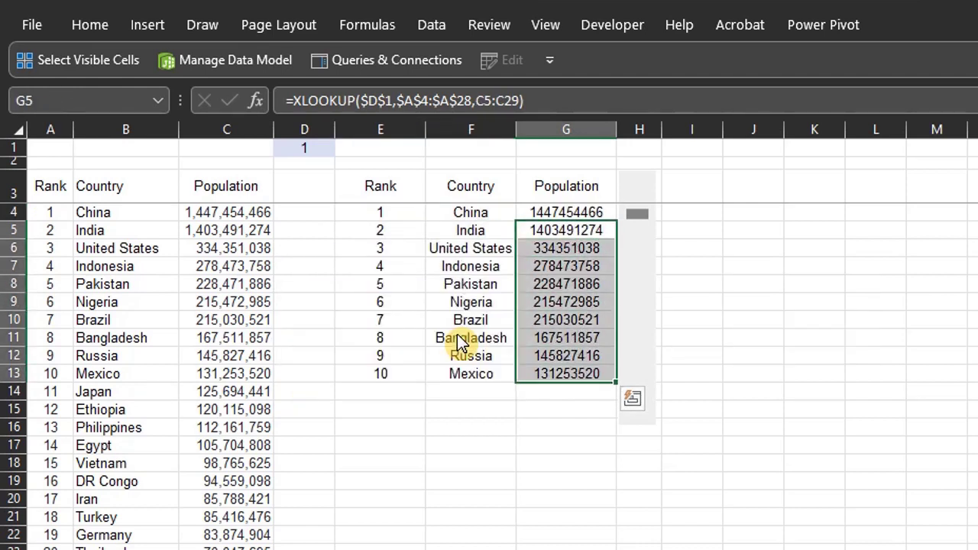
Format the population values in G4:G13 with a thousands separator and no decimal places.
{"action": "left_click_drag", "start_coordinate": [574, 212], "coordinate": [572, 371]}
{"action": "key", "text": "ctrl+F1"}
{"action": "left_click", "coordinate": [721, 100]}
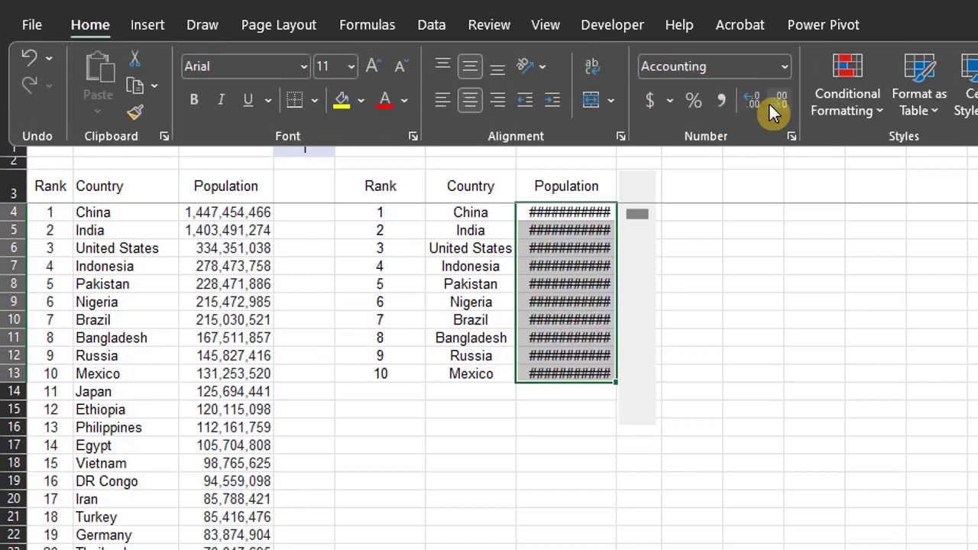
{"action": "left_click", "coordinate": [779, 107]}
{"action": "left_click", "coordinate": [779, 107]}
{"action": "key", "text": "ctrl+F1"}
{"action": "left_click", "coordinate": [581, 400]}
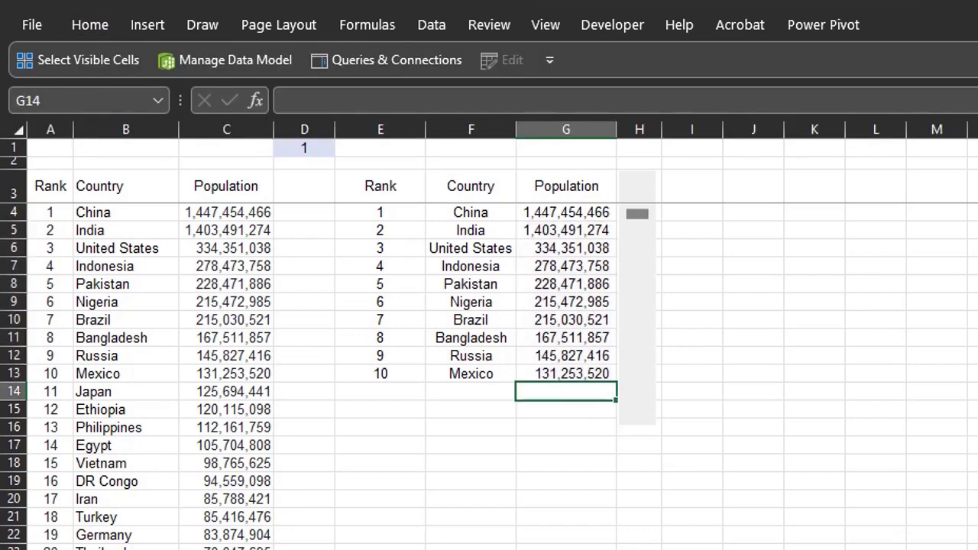
Inspect the cell references of the XLOOKUP formulas in E4 and F5 without changing them.
{"action": "left_click", "coordinate": [380, 213]}
{"action": "key", "text": "F2"}
{"action": "key", "text": "Escape"}
{"action": "key", "text": "Right"}
{"action": "key", "text": "Down"}
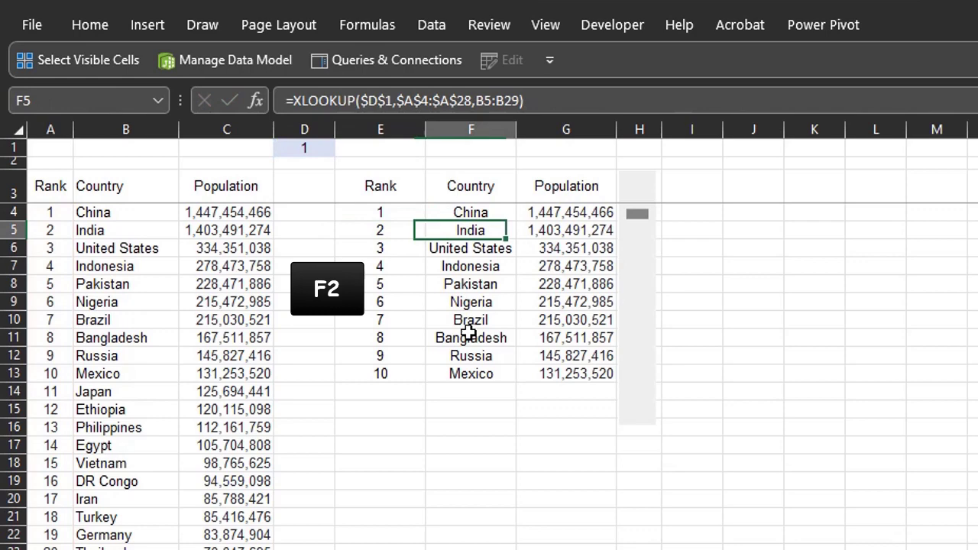
{"action": "key", "text": "F2"}
{"action": "key", "text": "Escape"}
Inspect the shifting return arrays in the XLOOKUP formulas of F7 and G7, leaving both unchanged.
{"action": "key", "text": "Down"}
{"action": "key", "text": "Down"}
{"action": "key", "text": "F2"}
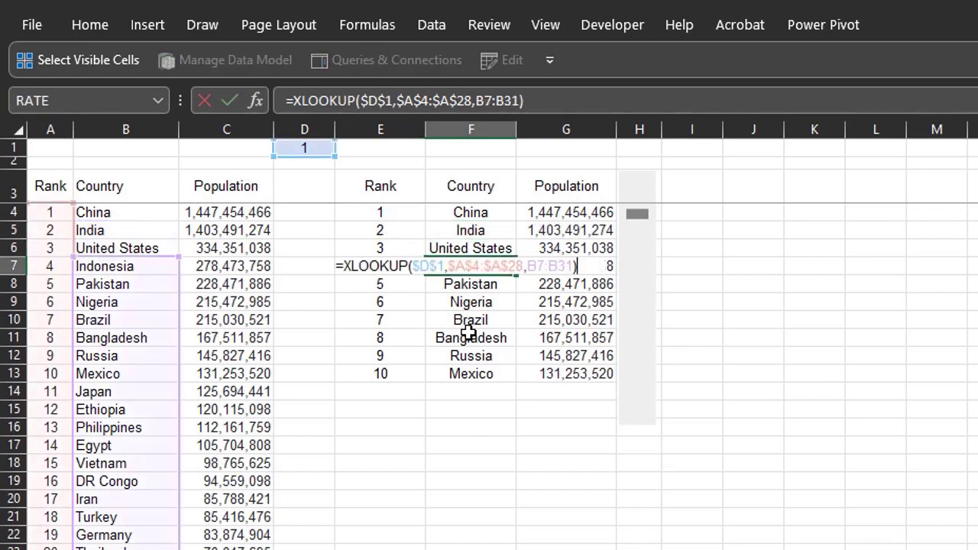
{"action": "key", "text": "Escape"}
{"action": "key", "text": "Right"}
{"action": "key", "text": "F2"}
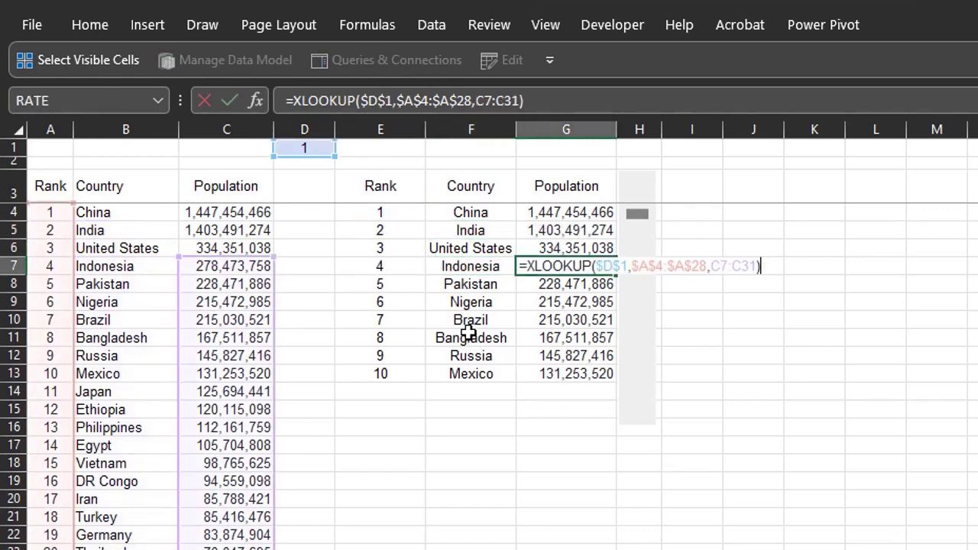
{"action": "key", "text": "Escape"}
{"action": "key", "text": "Left"}
{"action": "key", "text": "Down"}
{"action": "key", "text": "Down"}
Fill the lookup table's header cells with blue for Rank, orange for Country and plum for Population.
{"action": "key", "text": "ctrl+F1"}
{"action": "left_click", "coordinate": [405, 291]}
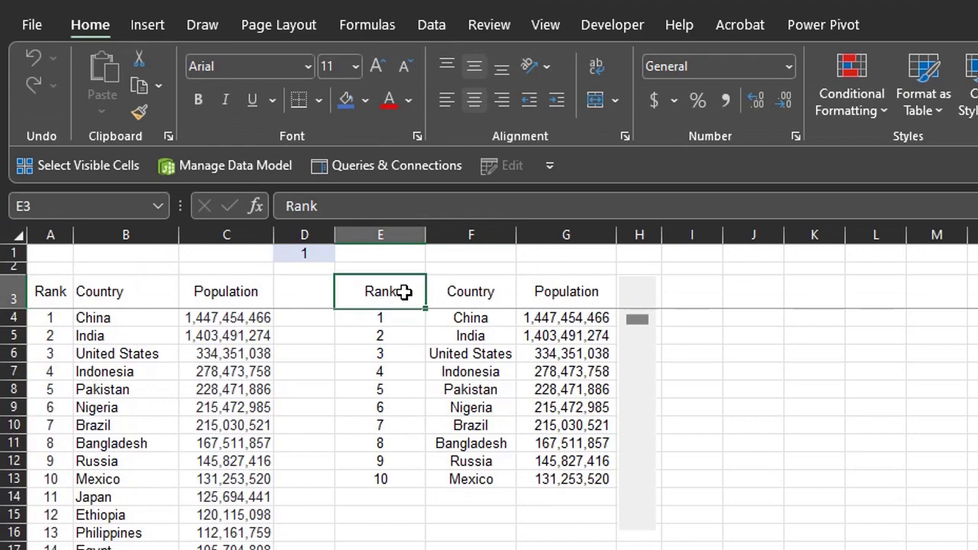
{"action": "left_click", "coordinate": [353, 97]}
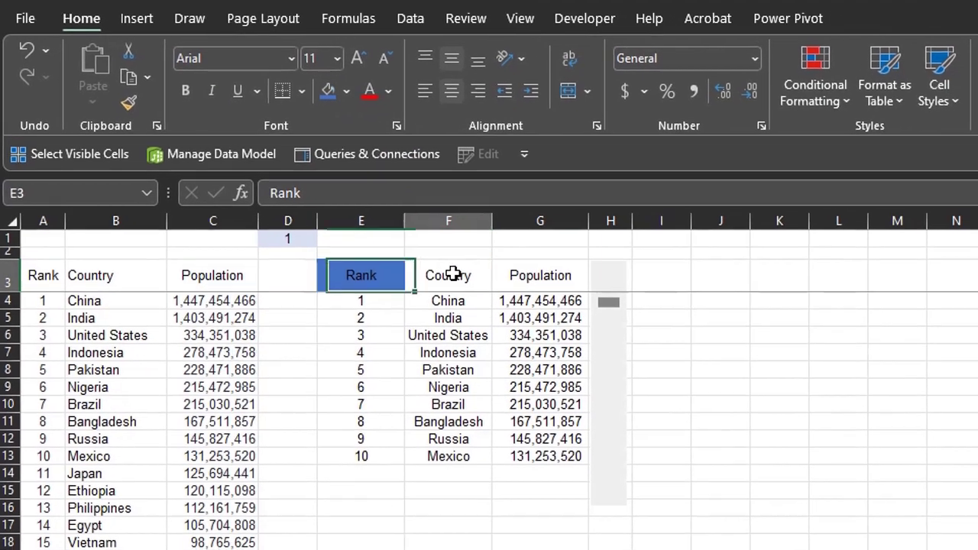
{"action": "left_click", "coordinate": [453, 273]}
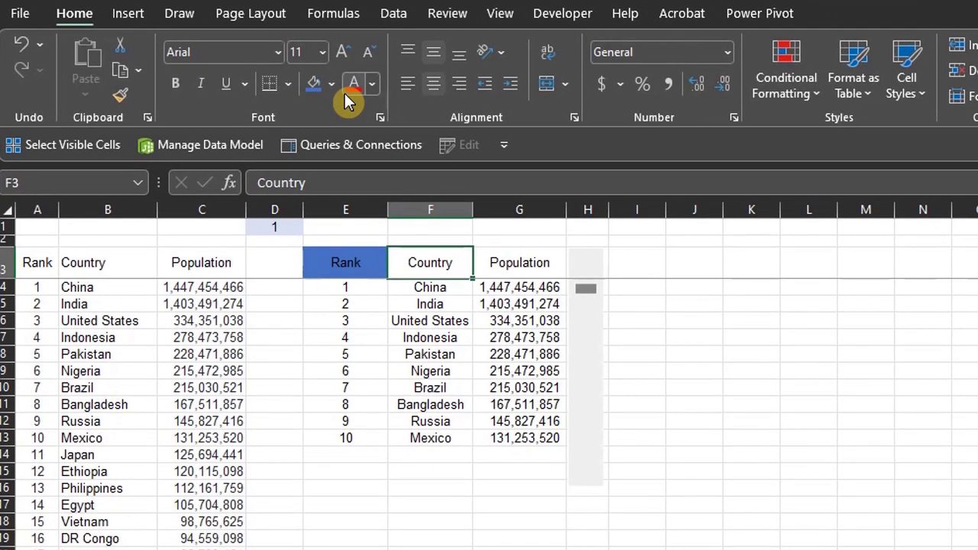
{"action": "left_click", "coordinate": [331, 84]}
{"action": "left_click", "coordinate": [334, 294]}
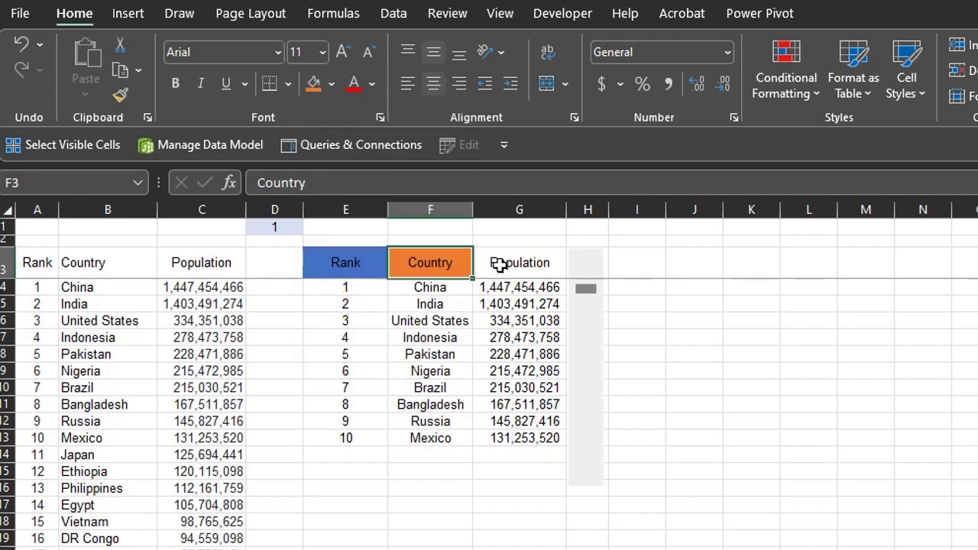
{"action": "left_click", "coordinate": [498, 264]}
{"action": "left_click", "coordinate": [330, 84]}
{"action": "left_click", "coordinate": [343, 185]}
Color the text in rows 4 to 13 to match the headers: plum populations, orange countries and blue ranks.
{"action": "left_click_drag", "start_coordinate": [524, 290], "coordinate": [527, 438]}
{"action": "left_click", "coordinate": [372, 84]}
{"action": "left_click", "coordinate": [352, 327]}
{"action": "left_click_drag", "start_coordinate": [428, 288], "coordinate": [428, 437]}
{"action": "left_click", "coordinate": [372, 84]}
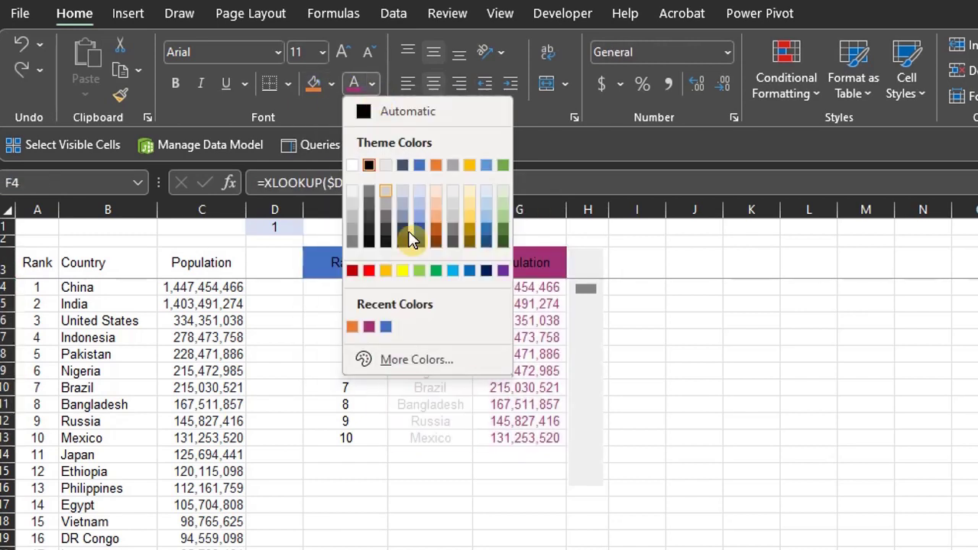
{"action": "left_click", "coordinate": [361, 328]}
{"action": "left_click_drag", "start_coordinate": [371, 288], "coordinate": [372, 438]}
{"action": "left_click", "coordinate": [372, 84]}
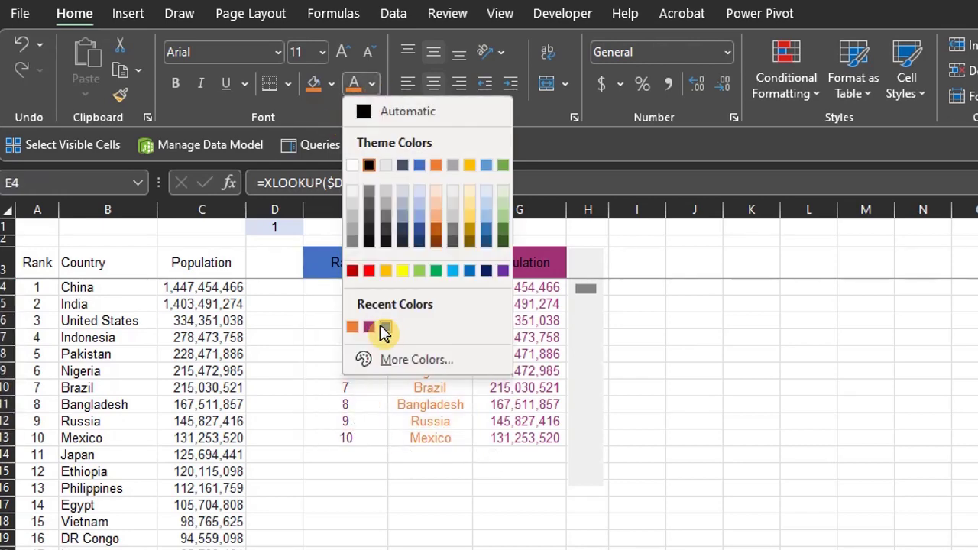
{"action": "left_click", "coordinate": [385, 328]}
Make the header text in E3:G3 white and bold with a larger font size.
{"action": "left_click_drag", "start_coordinate": [336, 262], "coordinate": [498, 277]}
{"action": "left_click", "coordinate": [372, 85]}
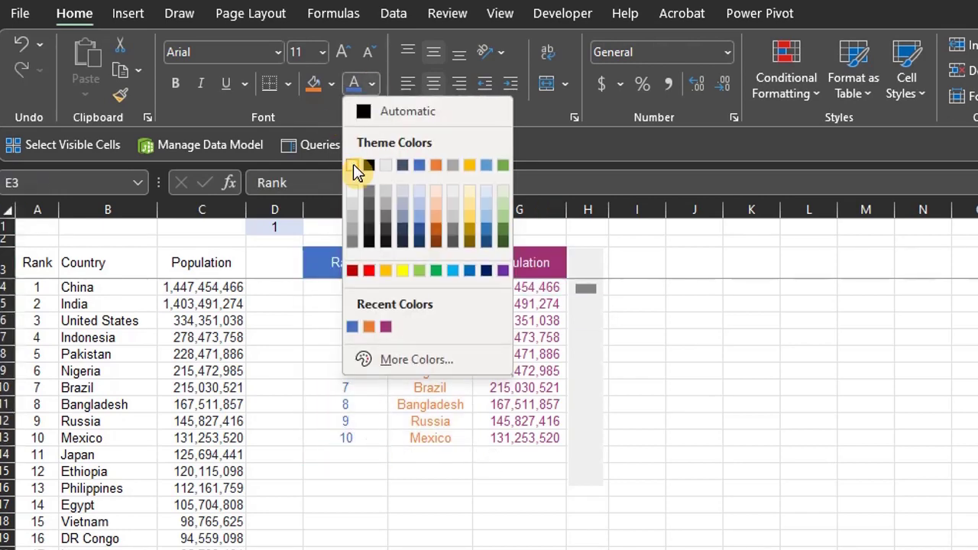
{"action": "left_click", "coordinate": [353, 165]}
{"action": "left_click", "coordinate": [175, 82]}
{"action": "left_click", "coordinate": [323, 52]}
{"action": "left_click", "coordinate": [312, 192]}
Widen columns E to G equally and increase the height of the data rows from row 4 down.
{"action": "left_click_drag", "start_coordinate": [340, 209], "coordinate": [506, 236]}
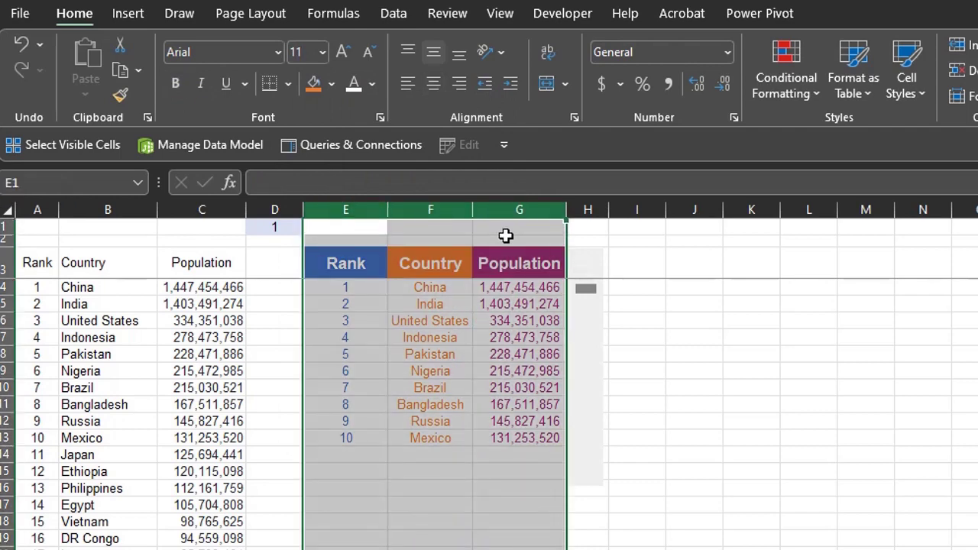
{"action": "left_click_drag", "start_coordinate": [566, 210], "coordinate": [664, 224]}
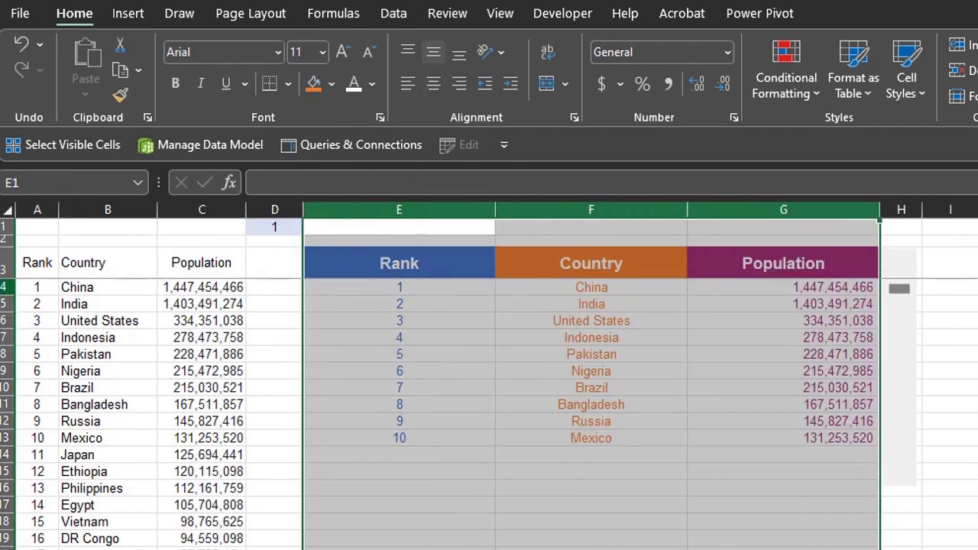
{"action": "left_click_drag", "start_coordinate": [7, 287], "coordinate": [8, 438]}
{"action": "scroll", "coordinate": [243, 398], "scroll_direction": "down", "scroll_amount": 2}
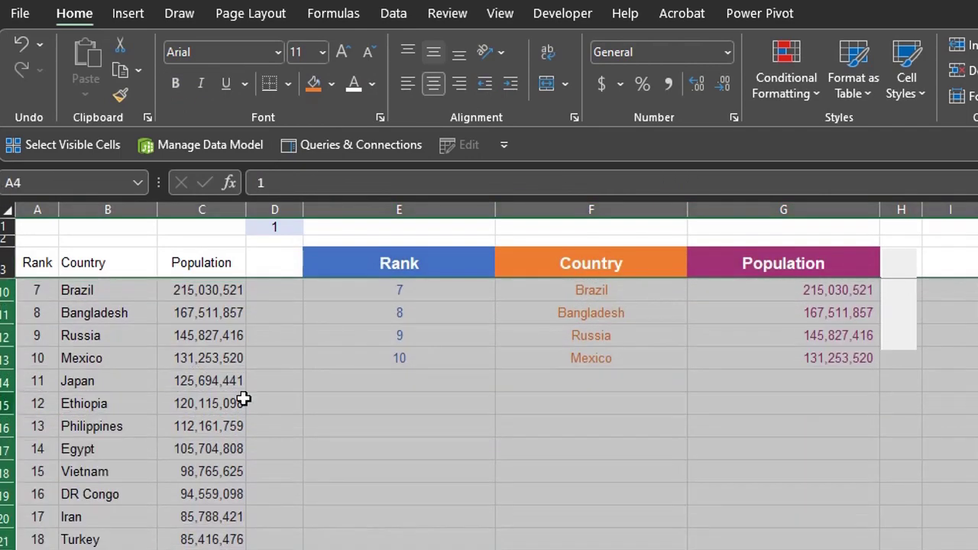
Convert the lookup range E3:G13 into a table with headers and apply the custom table style.
{"action": "left_click", "coordinate": [243, 398]}
{"action": "scroll", "coordinate": [459, 413], "scroll_direction": "down", "scroll_amount": 5}
{"action": "scroll", "coordinate": [479, 426], "scroll_direction": "up", "scroll_amount": 7}
{"action": "left_click", "coordinate": [616, 374]}
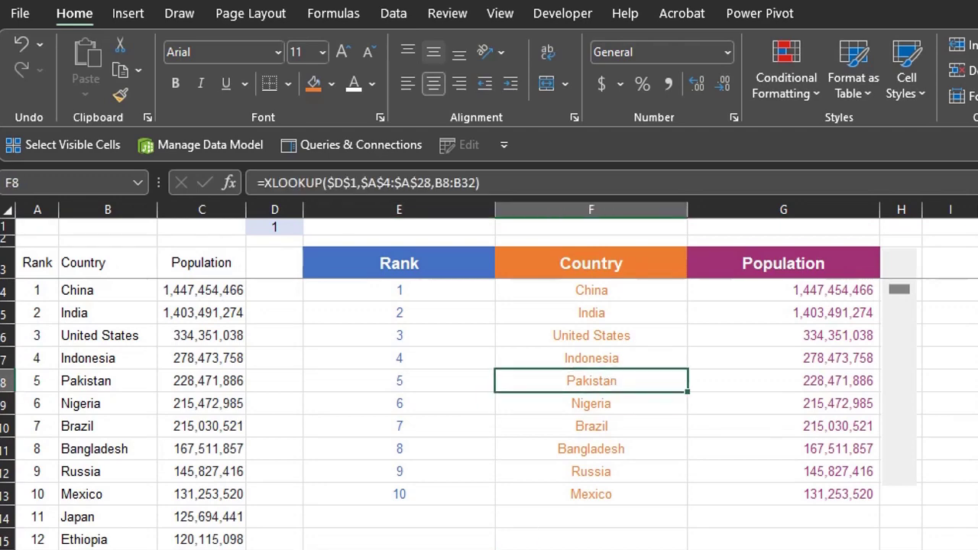
{"action": "key", "text": "ctrl+t"}
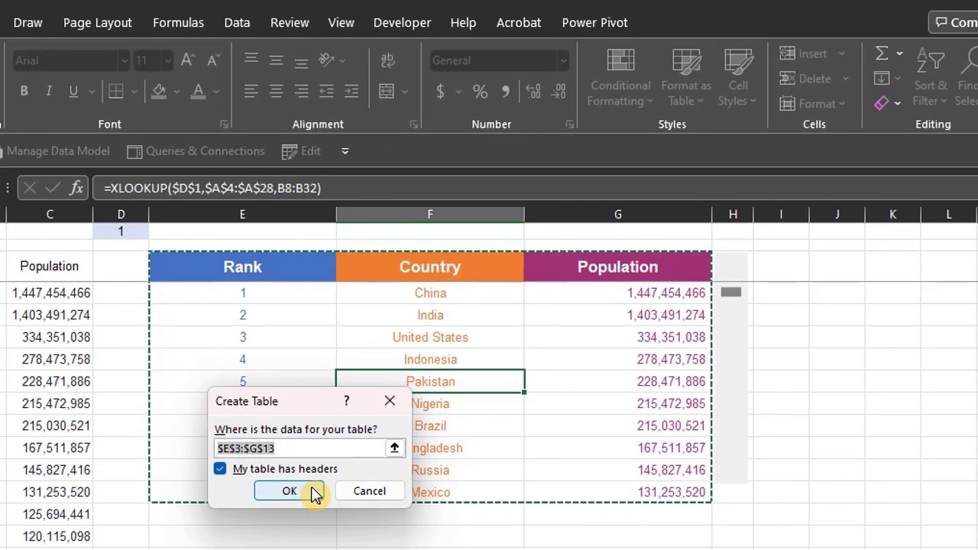
{"action": "left_click", "coordinate": [290, 491]}
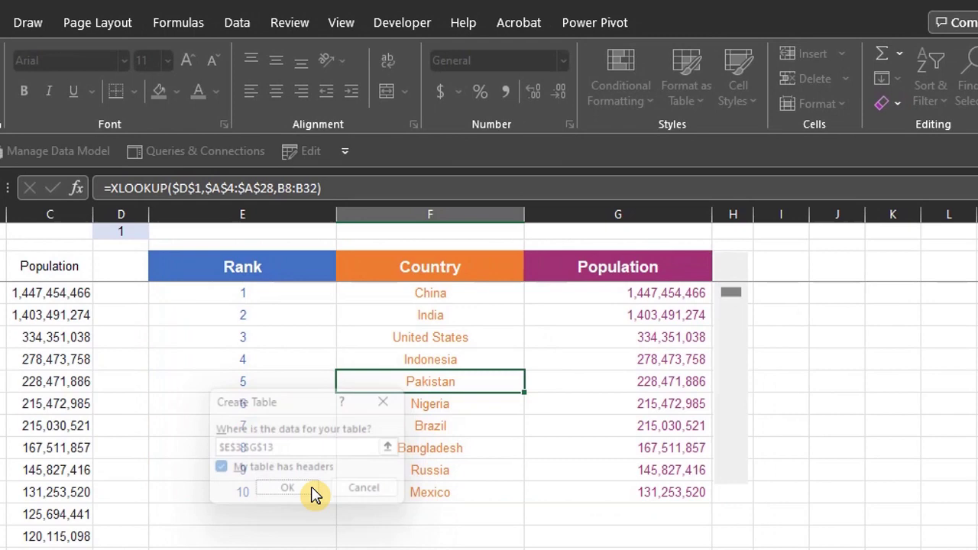
{"action": "left_click", "coordinate": [974, 103]}
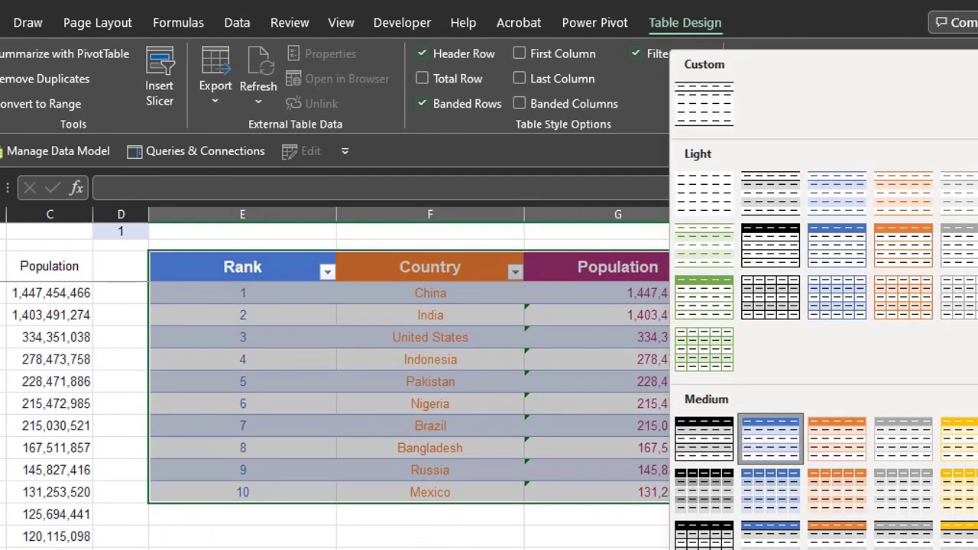
{"action": "left_click", "coordinate": [709, 115]}
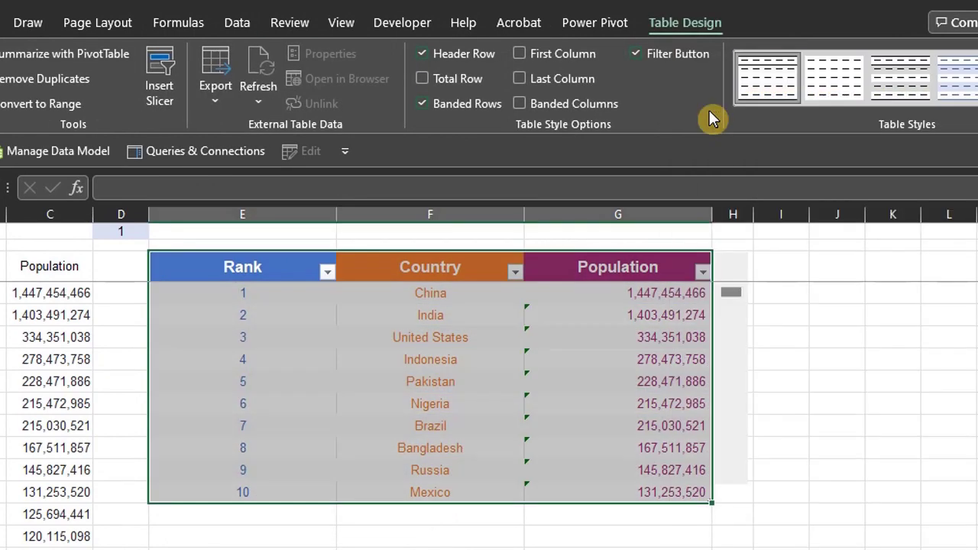
Enter the title "Top 25 Countries by Population" in E2 and make it bold and dark blue.
{"action": "left_click", "coordinate": [241, 248]}
{"action": "type", "text": "Top 25 Countries by Population"}
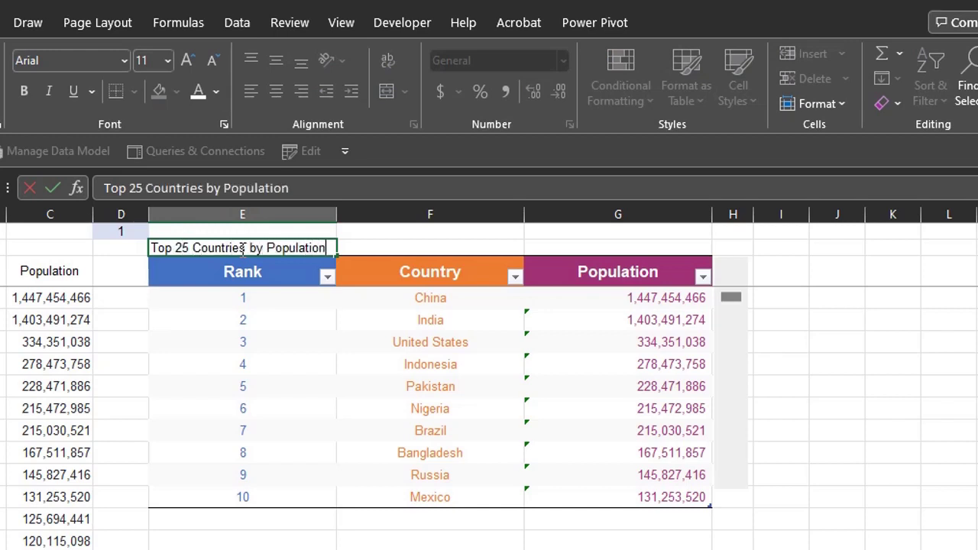
{"action": "left_click", "coordinate": [257, 268]}
{"action": "left_click", "coordinate": [239, 245]}
{"action": "key", "text": "ctrl+b"}
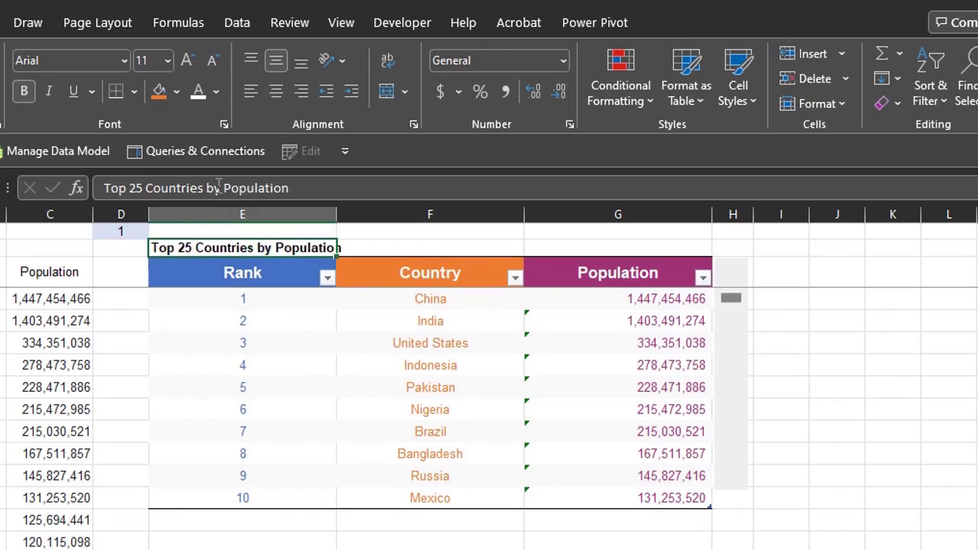
{"action": "left_click", "coordinate": [215, 94]}
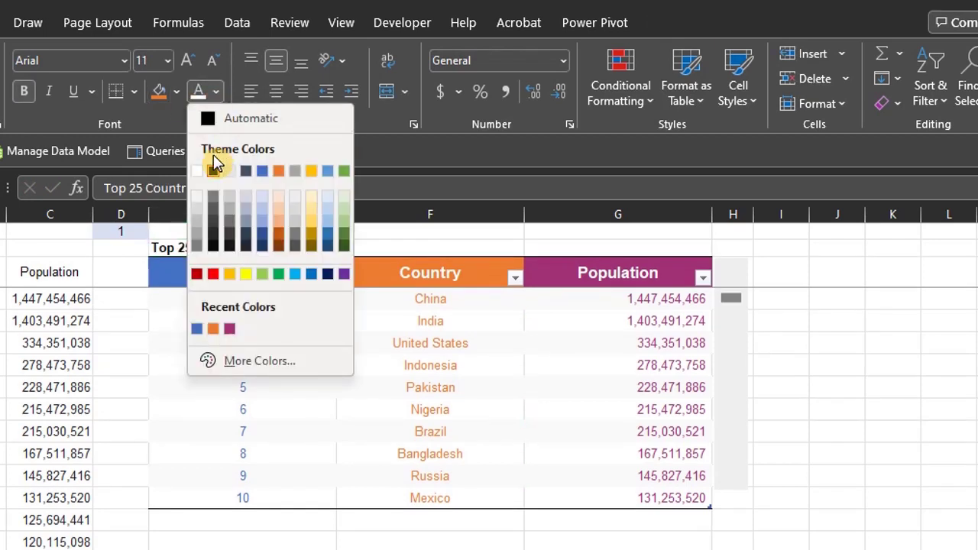
{"action": "left_click", "coordinate": [328, 280]}
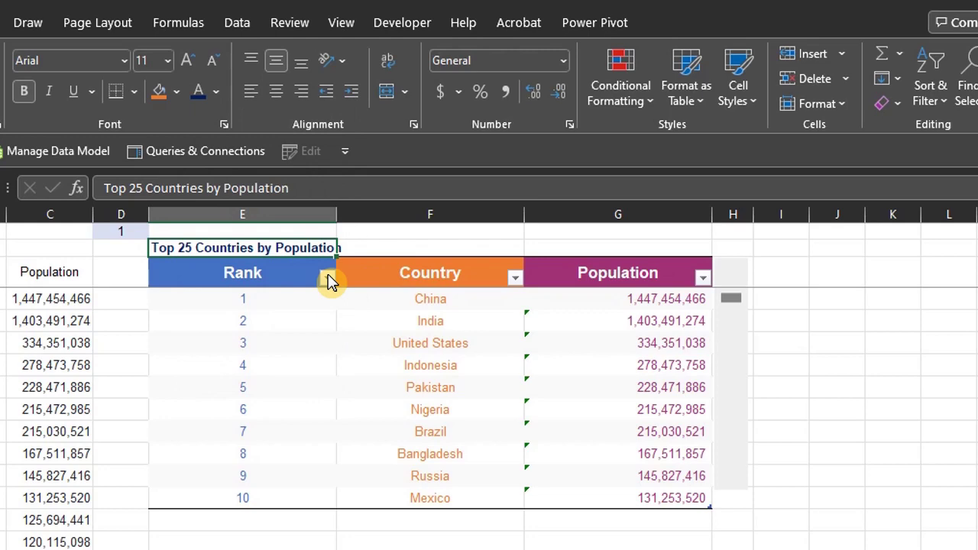
Center the title across E2:G2 with Center Across Selection, without merging, and enlarge its font.
{"action": "key", "text": "shift+Right"}
{"action": "key", "text": "shift+Right"}
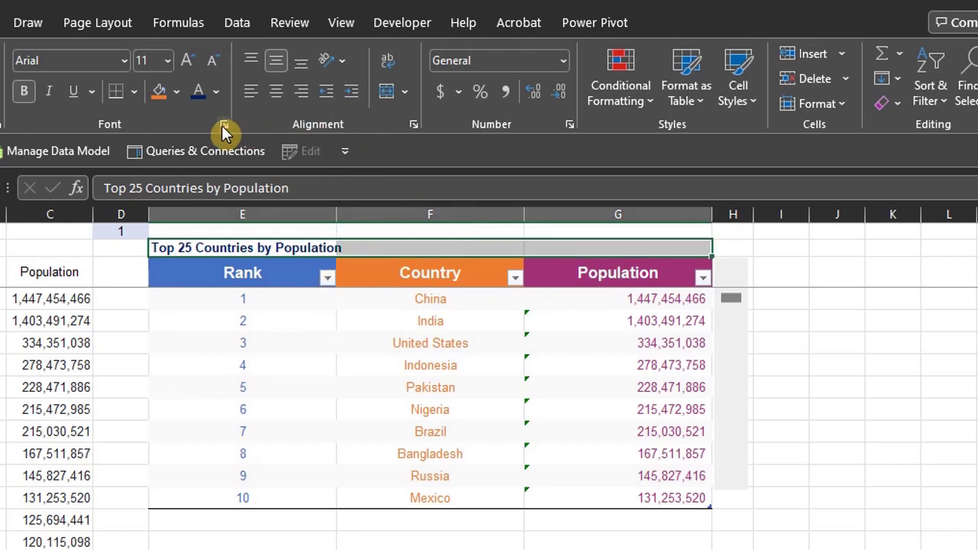
{"action": "left_click", "coordinate": [224, 125]}
{"action": "left_click", "coordinate": [160, 229]}
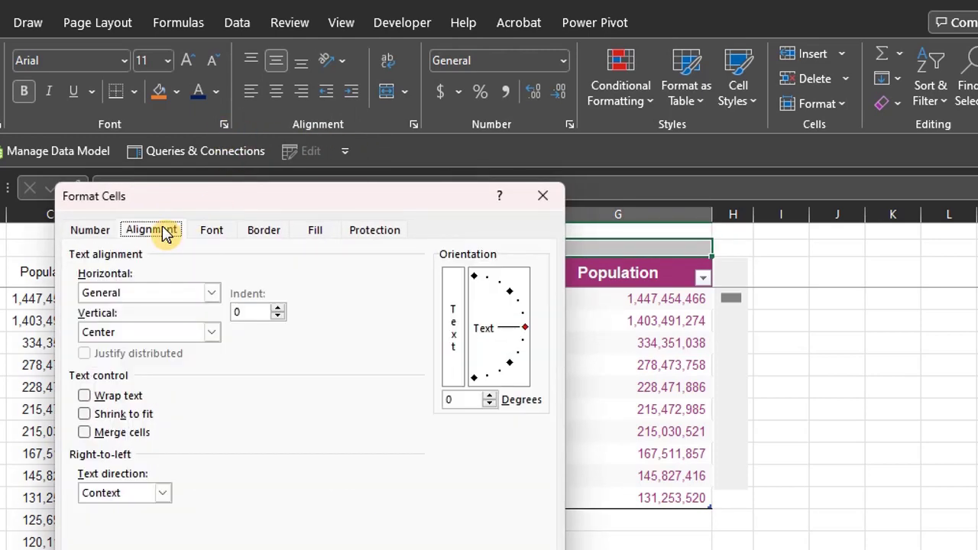
{"action": "left_click", "coordinate": [202, 296]}
{"action": "left_click", "coordinate": [169, 382]}
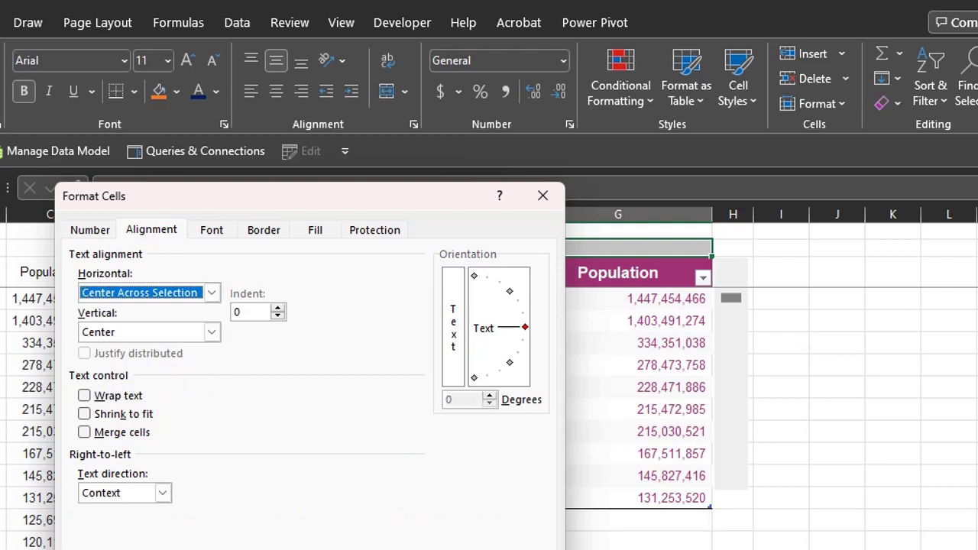
{"action": "key", "text": "Return"}
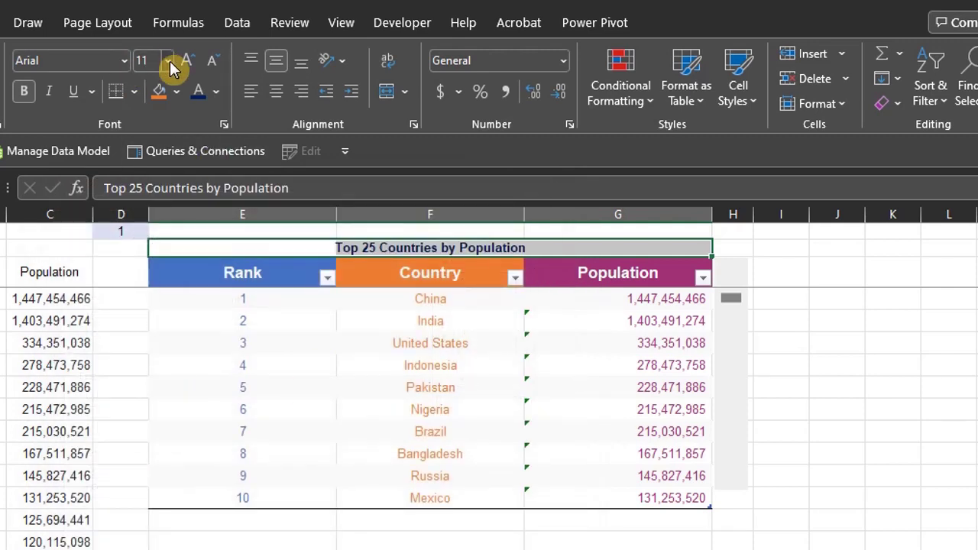
{"action": "left_click", "coordinate": [167, 61]}
{"action": "left_click", "coordinate": [152, 218]}
Ignore the formula error flags on the population cells G5:G13.
{"action": "left_click_drag", "start_coordinate": [618, 326], "coordinate": [659, 506]}
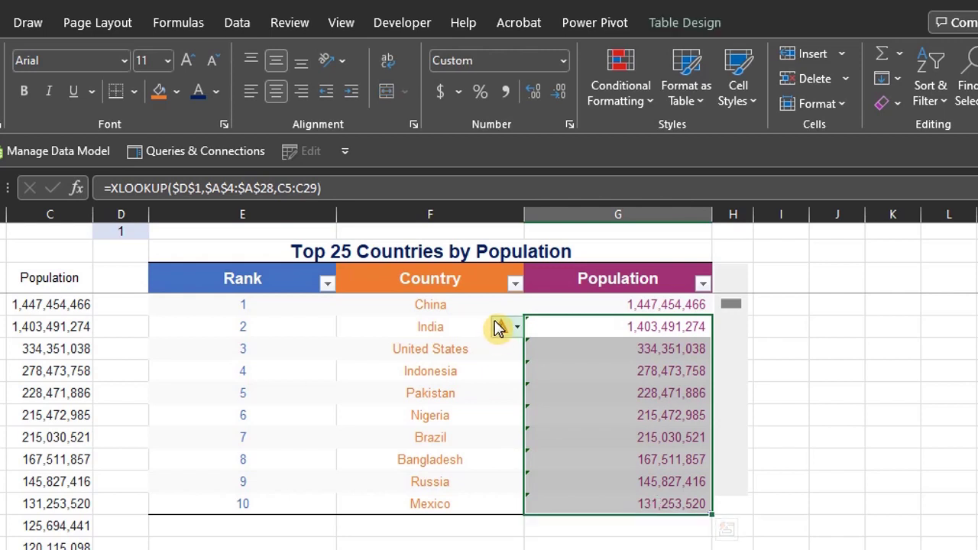
{"action": "left_click", "coordinate": [500, 327]}
{"action": "left_click", "coordinate": [436, 421]}
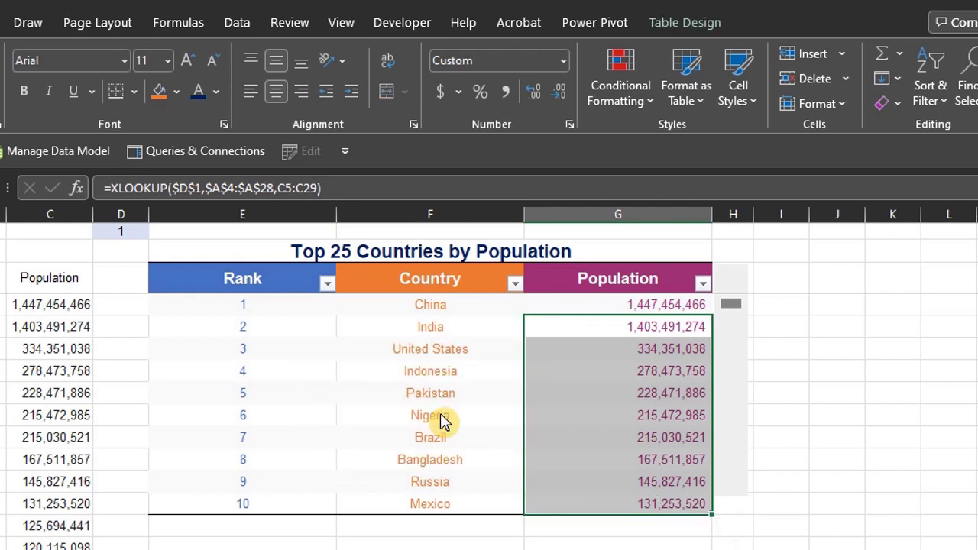
{"action": "left_click", "coordinate": [240, 539]}
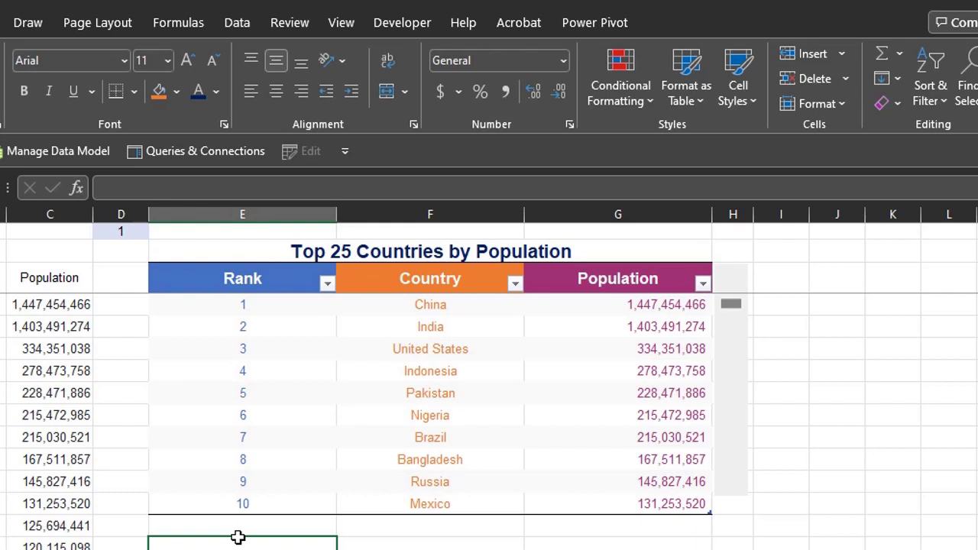
Hide the ribbon and insert a default column chart from the table's Country and Population columns, including headers.
{"action": "key", "text": "ctrl+shift+F1"}
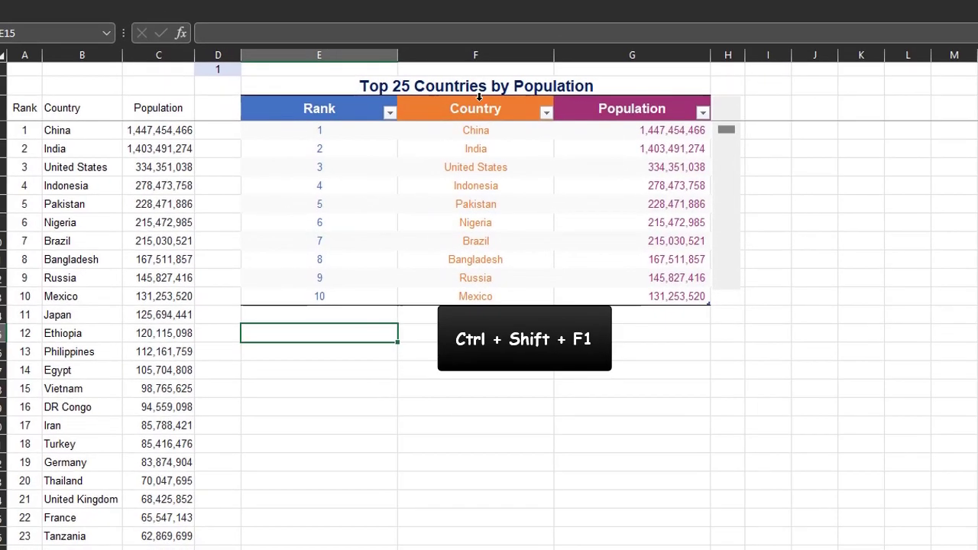
{"action": "left_click", "coordinate": [434, 84]}
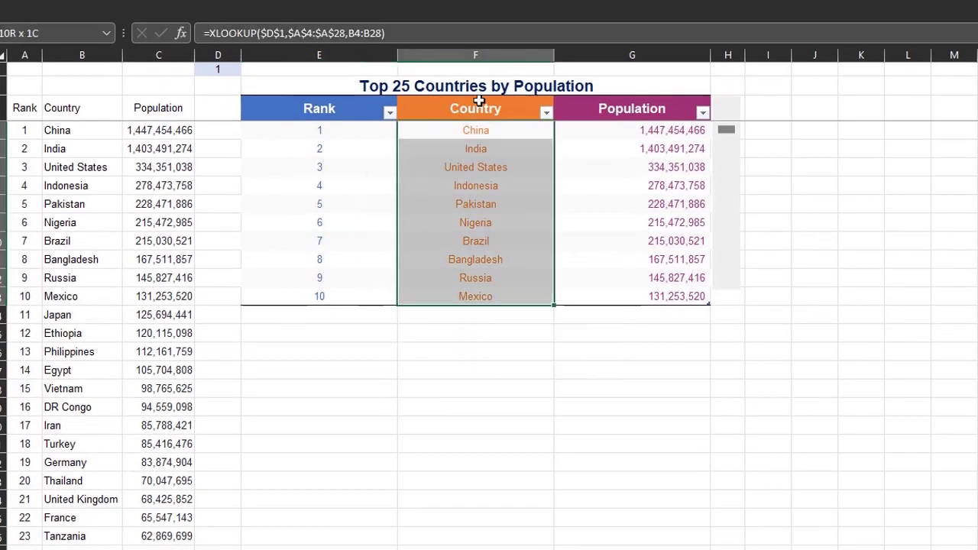
{"action": "left_click_drag", "start_coordinate": [479, 101], "coordinate": [598, 101]}
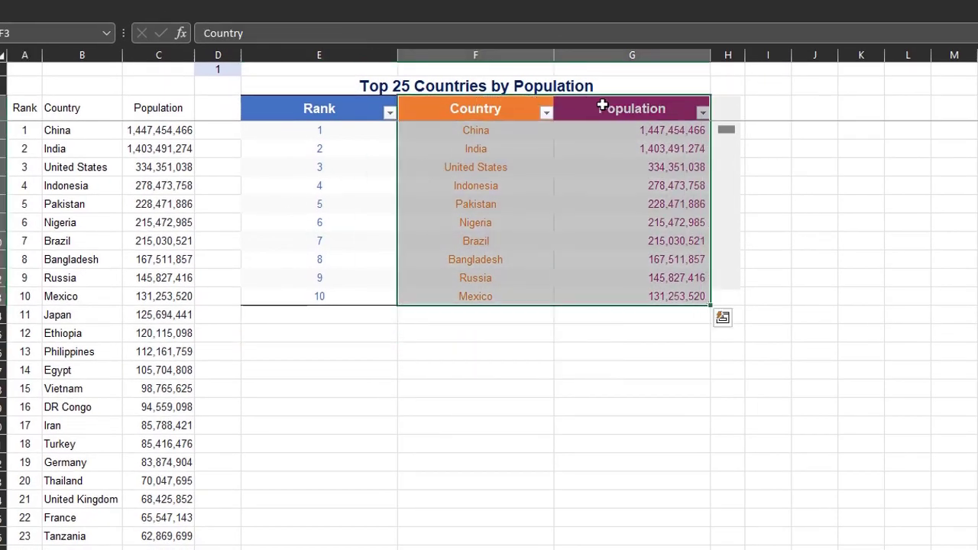
{"action": "key", "text": "alt+F1"}
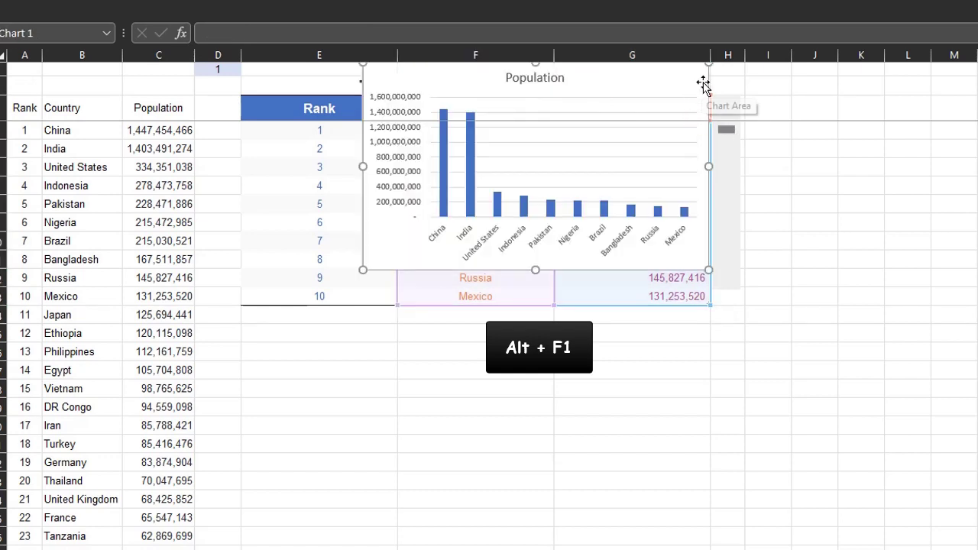
Move the chart directly below the table and widen it to span columns E to G.
{"action": "left_click_drag", "start_coordinate": [703, 83], "coordinate": [586, 326]}
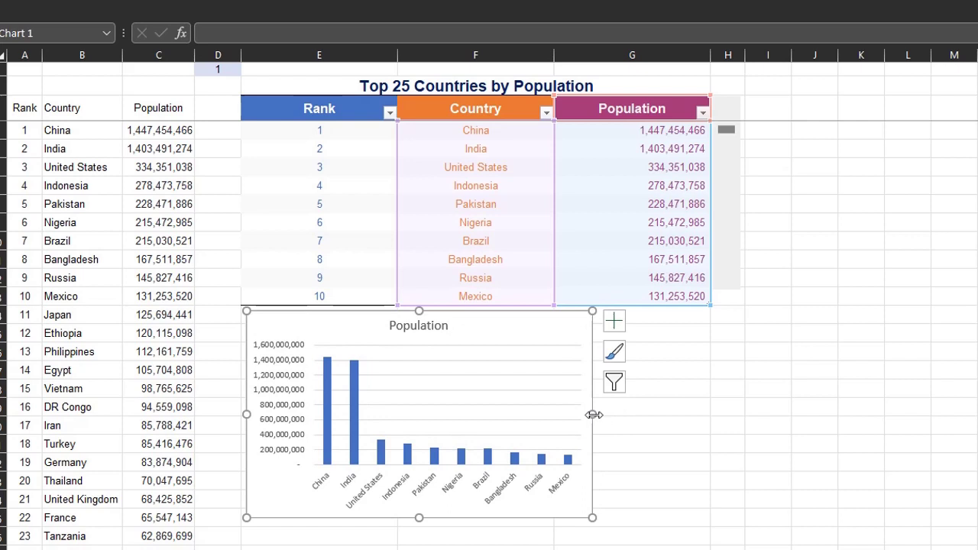
{"action": "left_click_drag", "start_coordinate": [595, 415], "coordinate": [704, 405]}
{"action": "left_click_drag", "start_coordinate": [252, 412], "coordinate": [240, 414]}
{"action": "key", "text": "alt"}
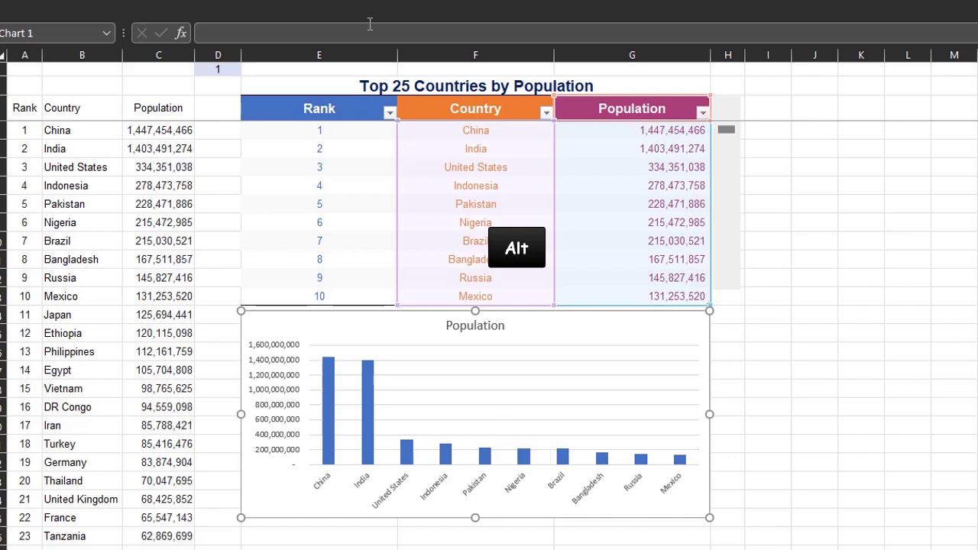
Delete the chart's gridlines and its Population title.
{"action": "left_click", "coordinate": [544, 361]}
{"action": "key", "text": "Delete"}
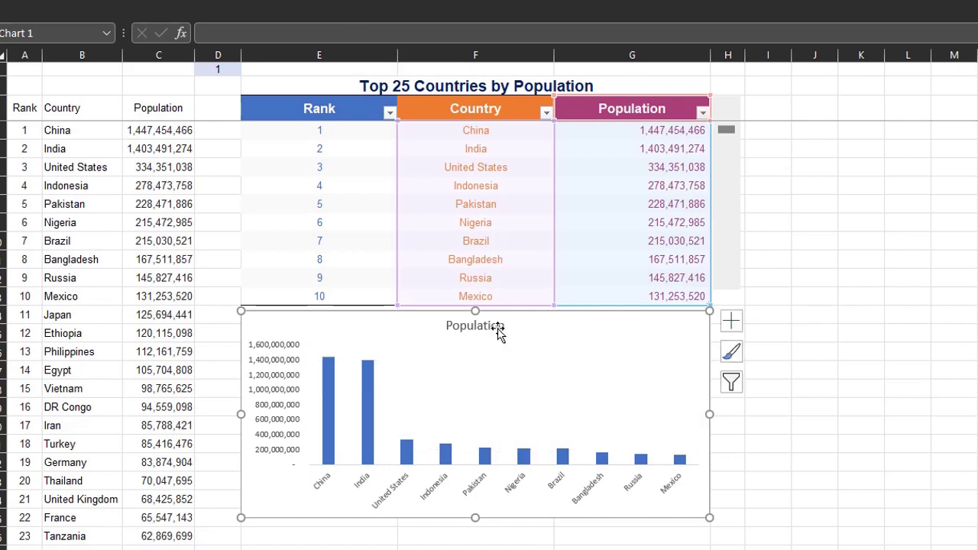
{"action": "left_click", "coordinate": [498, 329]}
{"action": "key", "text": "Delete"}
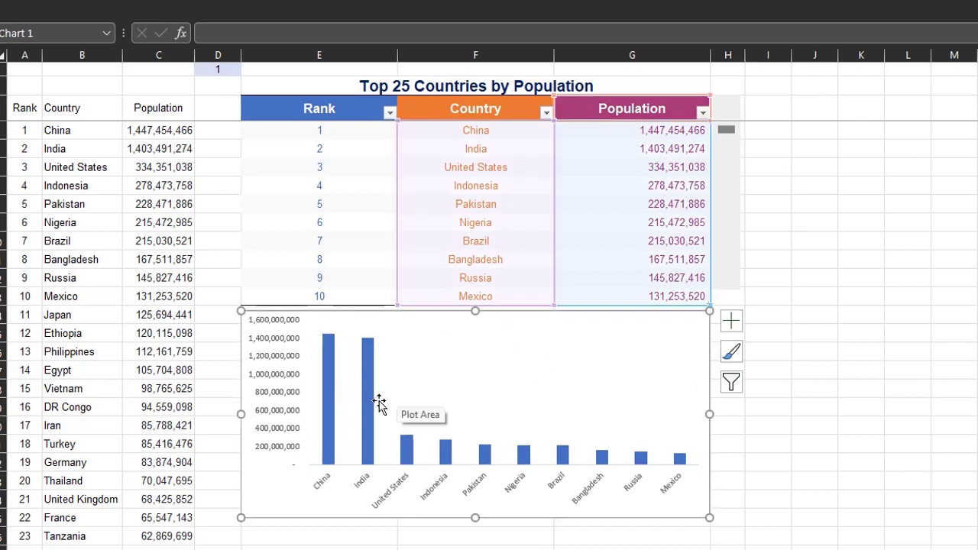
Vary the chart's column colors by point and set the series gap width to 60%.
{"action": "left_click", "coordinate": [372, 409]}
{"action": "key", "text": "ctrl+1"}
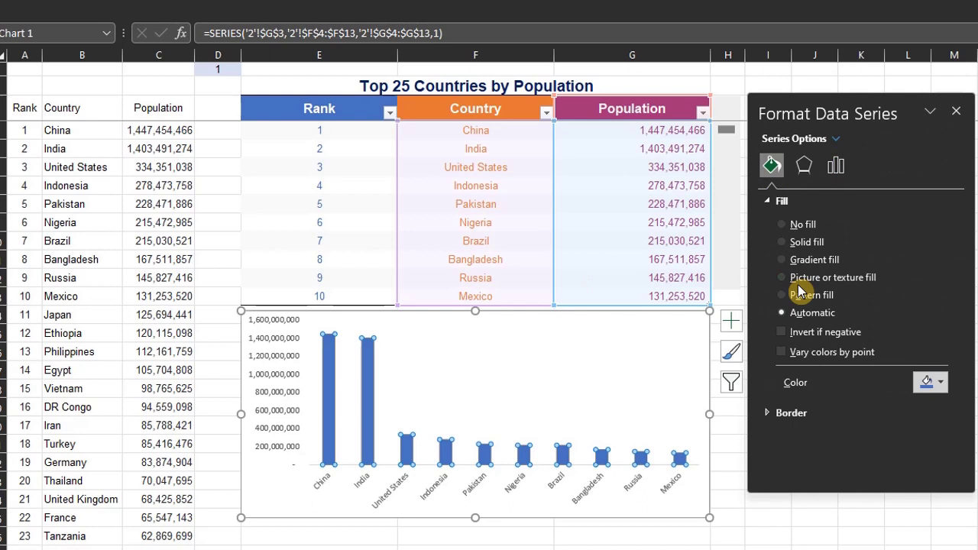
{"action": "left_click", "coordinate": [781, 352]}
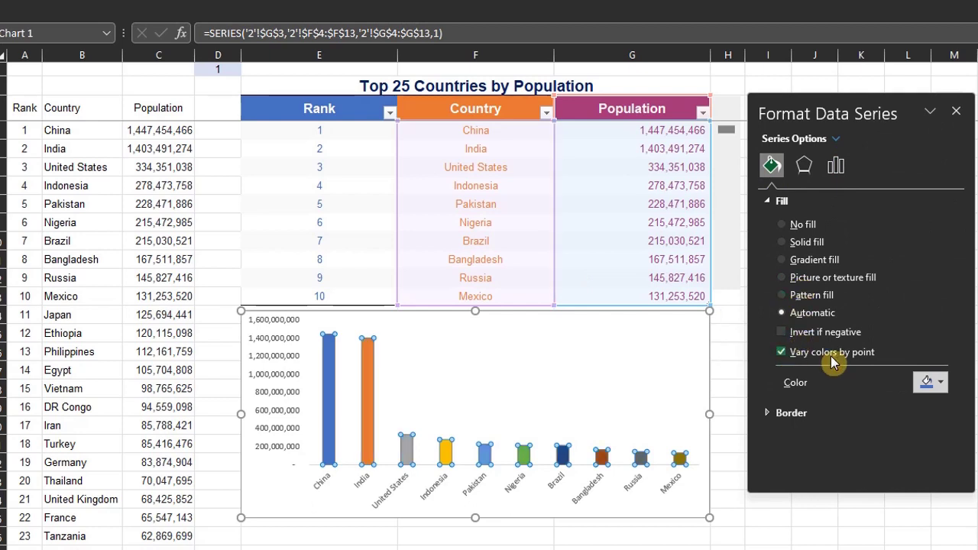
{"action": "left_click", "coordinate": [844, 173]}
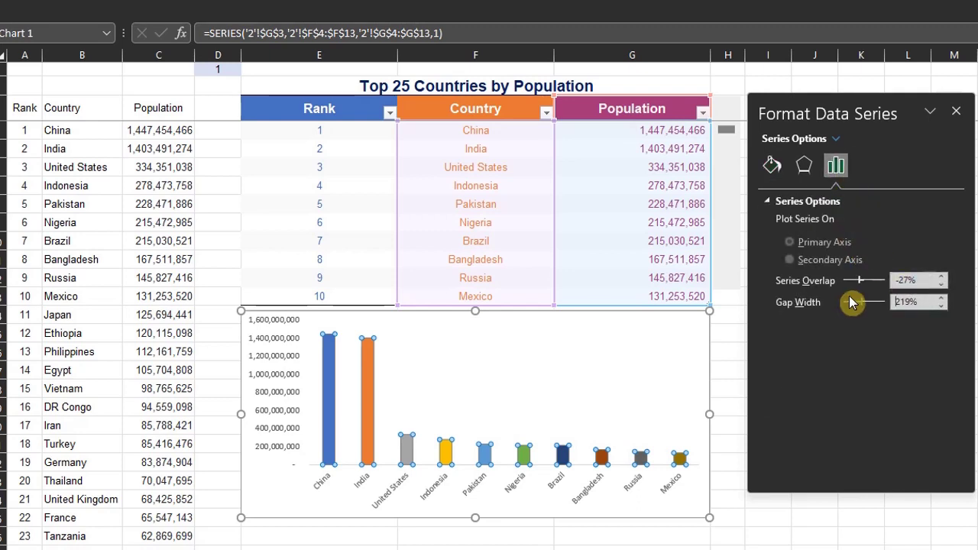
{"action": "left_click", "coordinate": [921, 301]}
{"action": "type", "text": "60"}
{"action": "key", "text": "Return"}
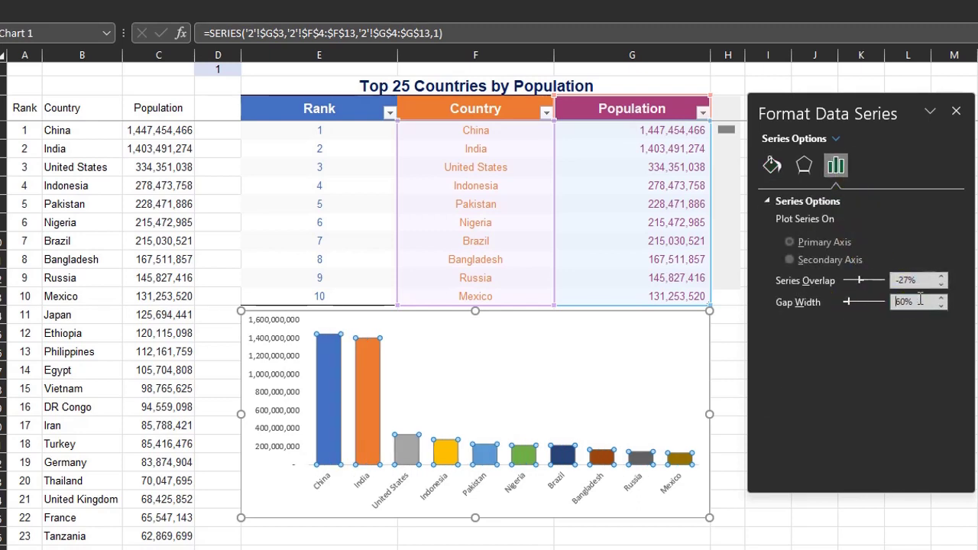
Set the vertical axis display units to Millions and move the units label down to about the axis middle.
{"action": "left_click", "coordinate": [290, 399]}
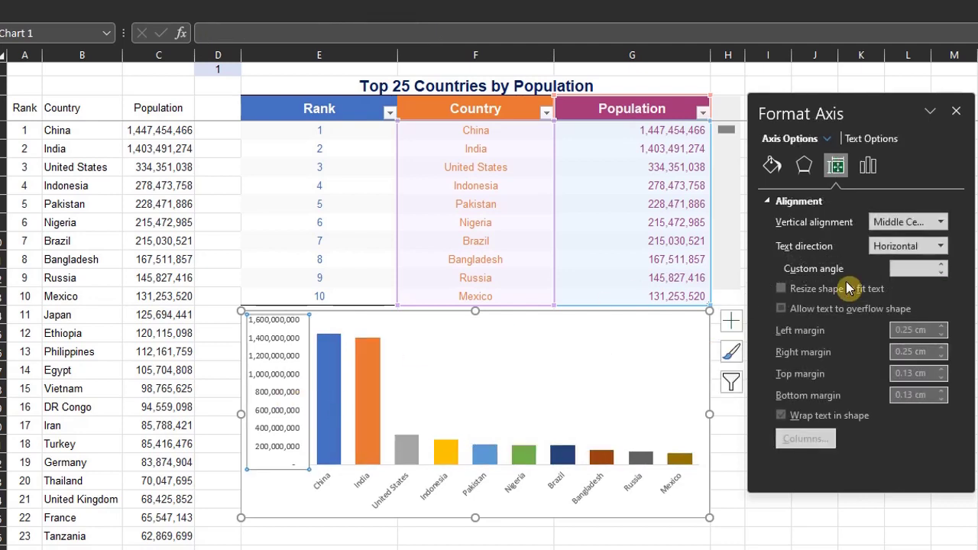
{"action": "left_click", "coordinate": [867, 167]}
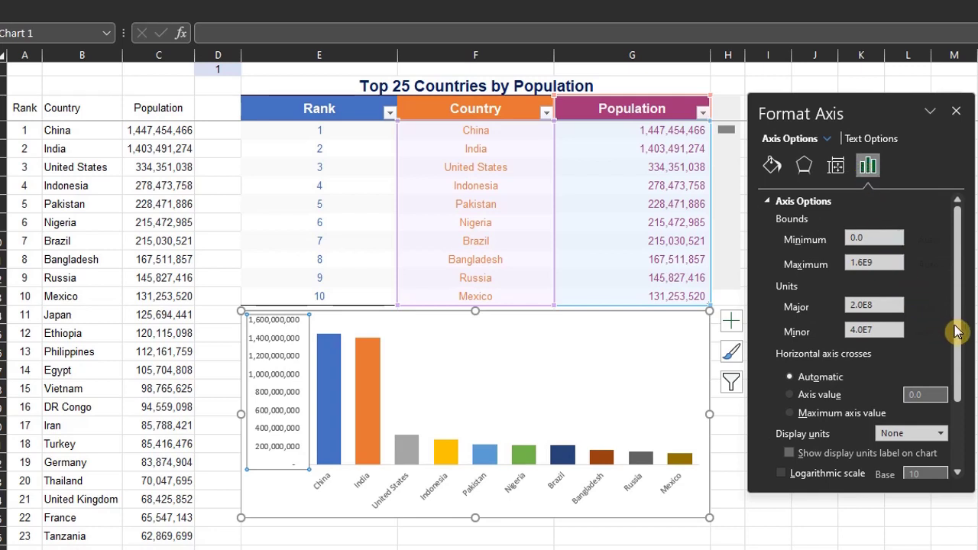
{"action": "left_click_drag", "start_coordinate": [956, 331], "coordinate": [963, 397]}
{"action": "left_click", "coordinate": [939, 345]}
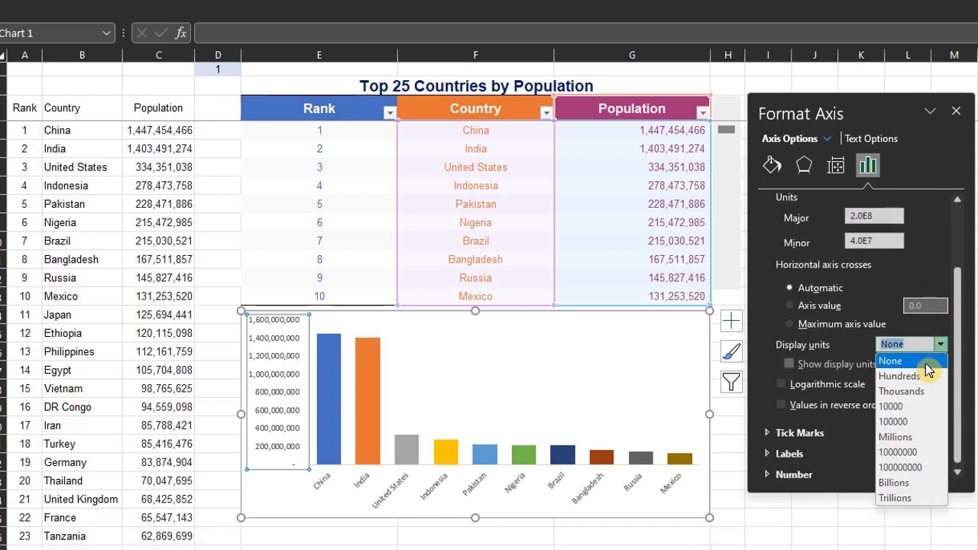
{"action": "left_click", "coordinate": [922, 437]}
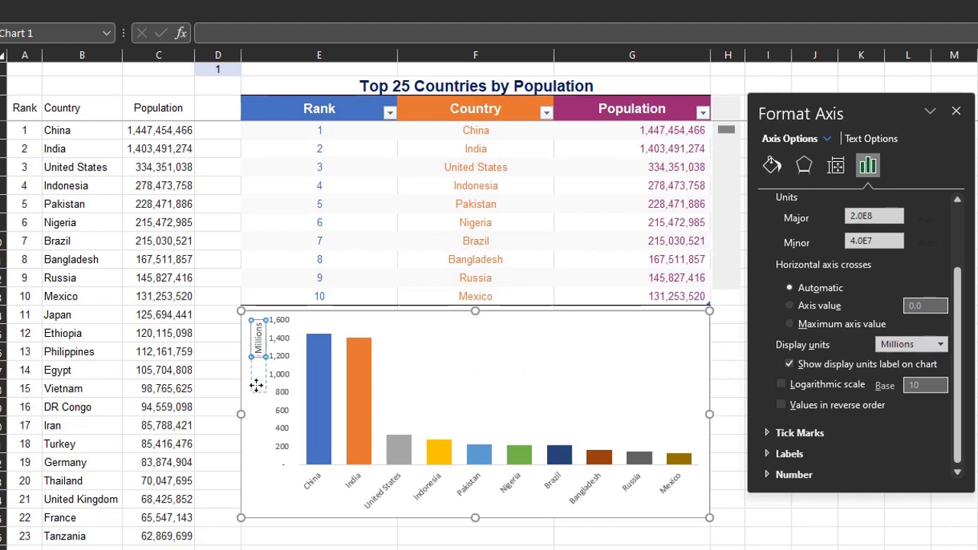
{"action": "left_click_drag", "start_coordinate": [256, 385], "coordinate": [257, 387]}
{"action": "left_click", "coordinate": [956, 112]}
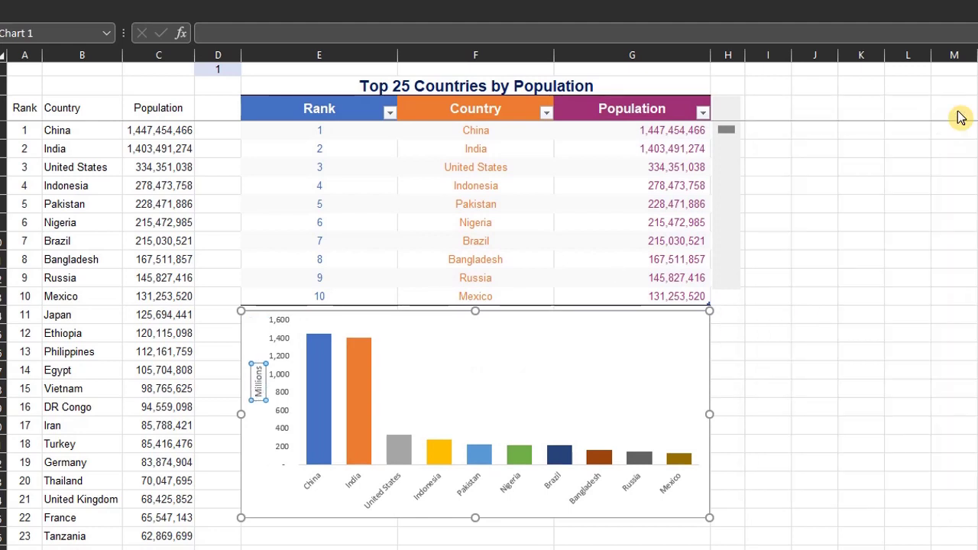
Add data labels to the columns of the population chart.
{"action": "left_click", "coordinate": [673, 400]}
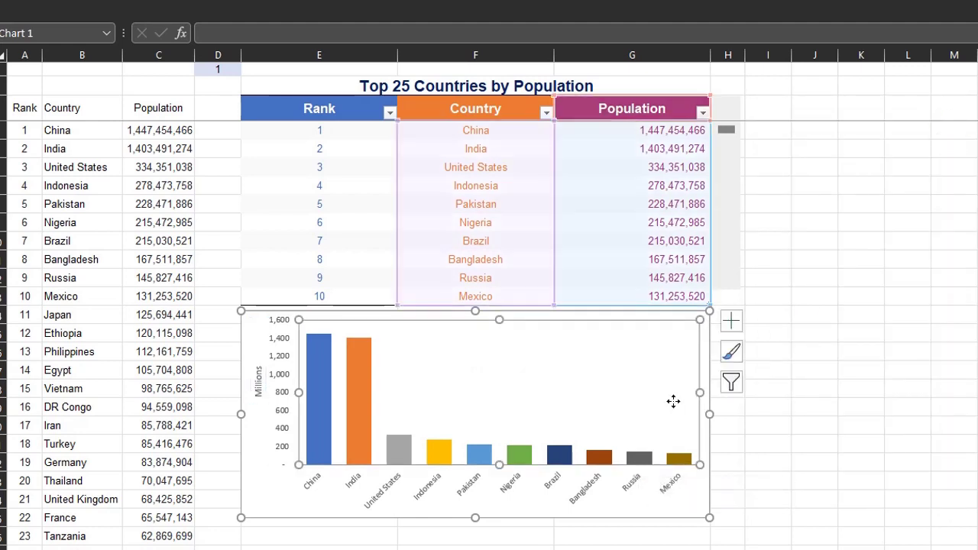
{"action": "left_click", "coordinate": [731, 327]}
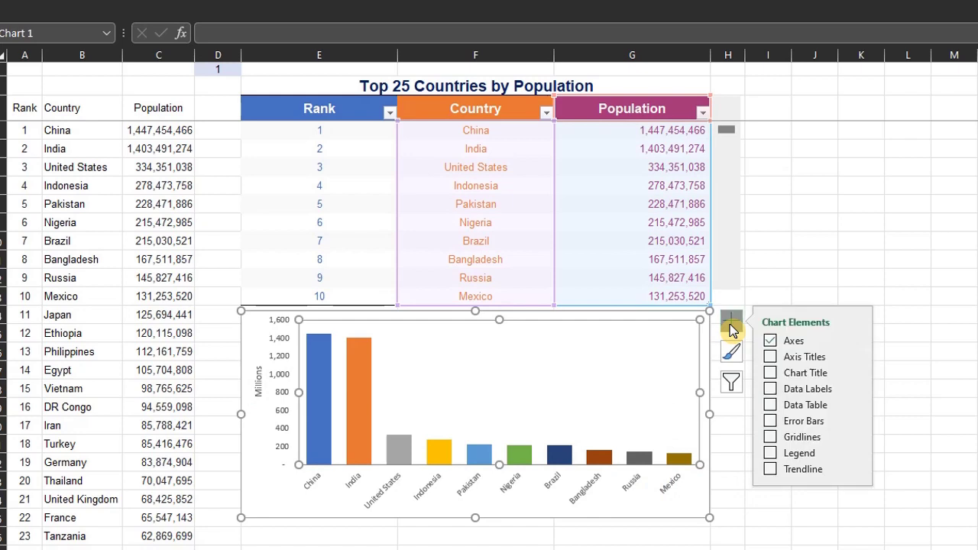
{"action": "left_click", "coordinate": [770, 389]}
Widen columns E to G slightly and equally so the chart's country names have more room.
{"action": "left_click_drag", "start_coordinate": [319, 55], "coordinate": [634, 58]}
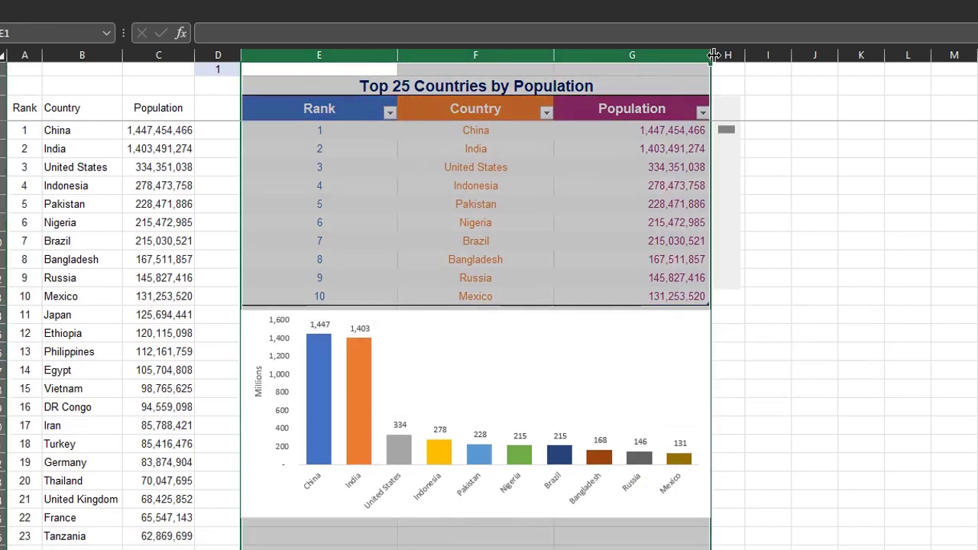
{"action": "left_click_drag", "start_coordinate": [710, 55], "coordinate": [720, 57]}
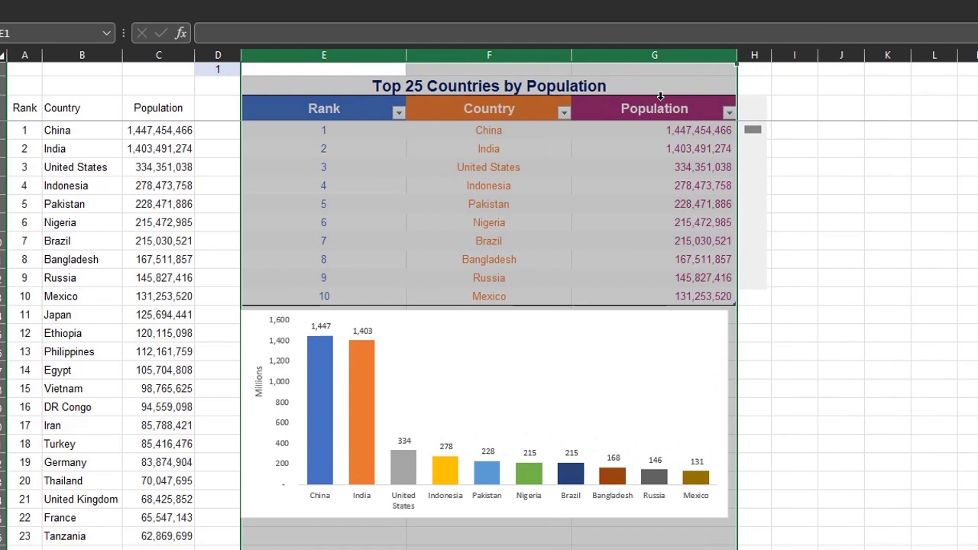
{"action": "left_click", "coordinate": [815, 102]}
Hide the worksheet gridlines.
{"action": "left_click", "coordinate": [430, 9]}
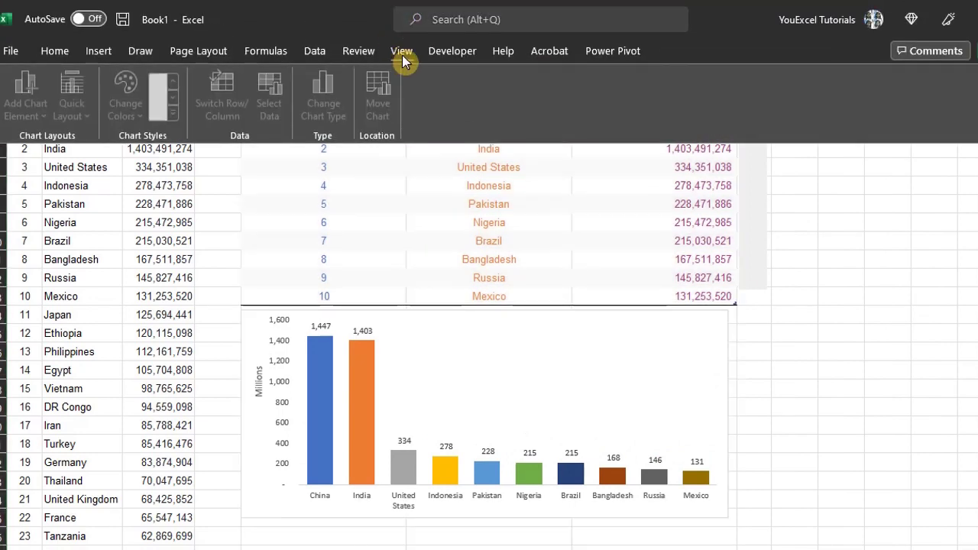
{"action": "left_click", "coordinate": [402, 50]}
{"action": "left_click", "coordinate": [464, 108]}
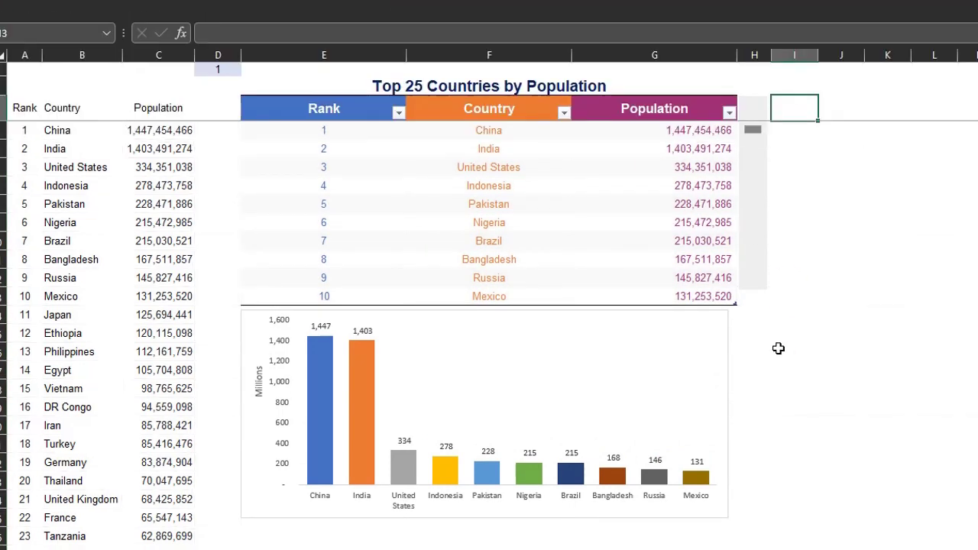
Fit the chart to the width of columns E to G and extend the scroll bar down so both share the same bottom edge.
{"action": "left_click", "coordinate": [720, 364]}
{"action": "left_click_drag", "start_coordinate": [727, 412], "coordinate": [738, 415]}
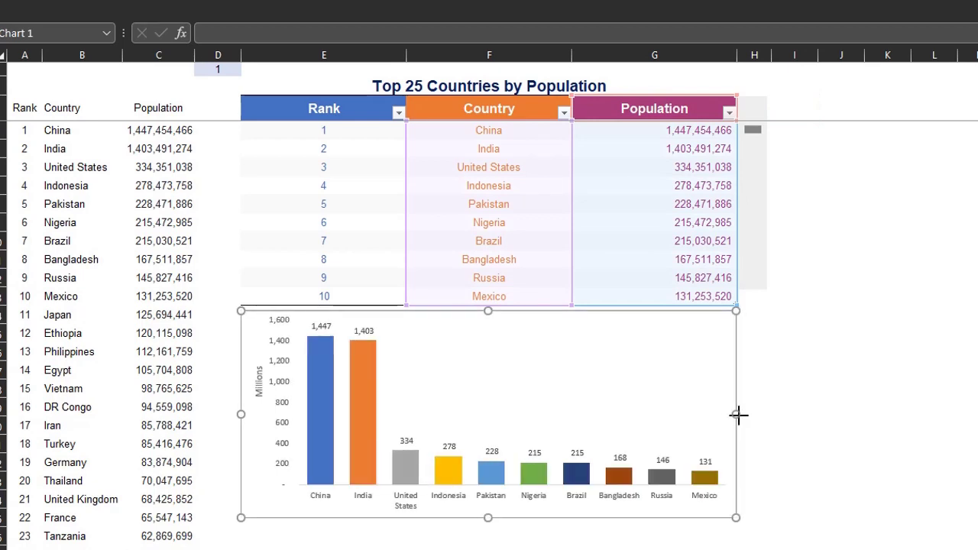
{"action": "left_click", "coordinate": [767, 266], "text": "ctrl"}
{"action": "left_click_drag", "start_coordinate": [753, 290], "coordinate": [756, 334]}
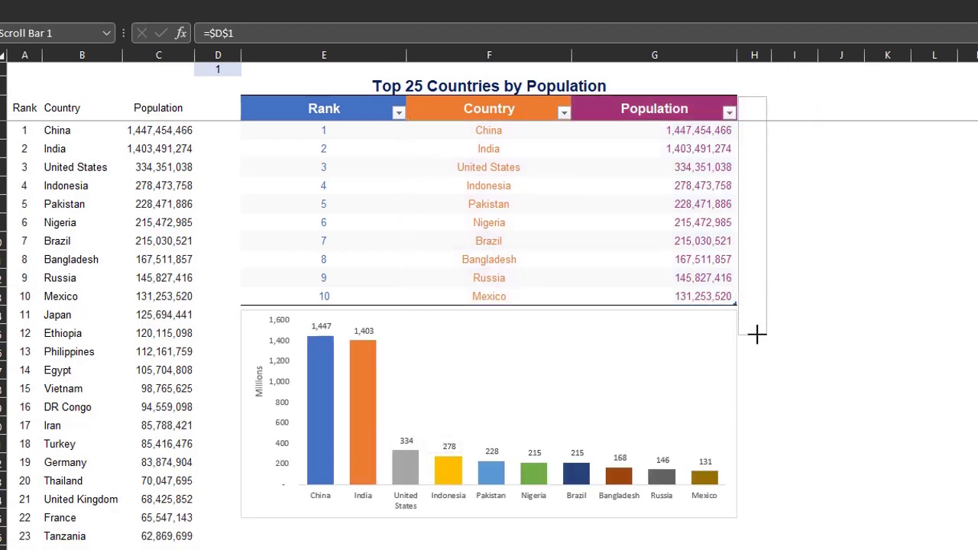
{"action": "left_click_drag", "start_coordinate": [768, 516], "coordinate": [769, 516]}
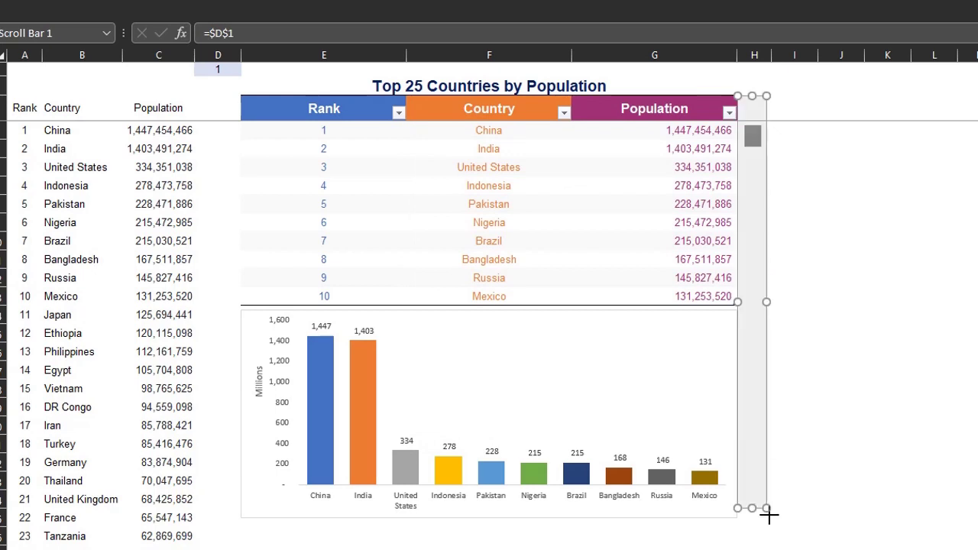
{"action": "left_click", "coordinate": [710, 517]}
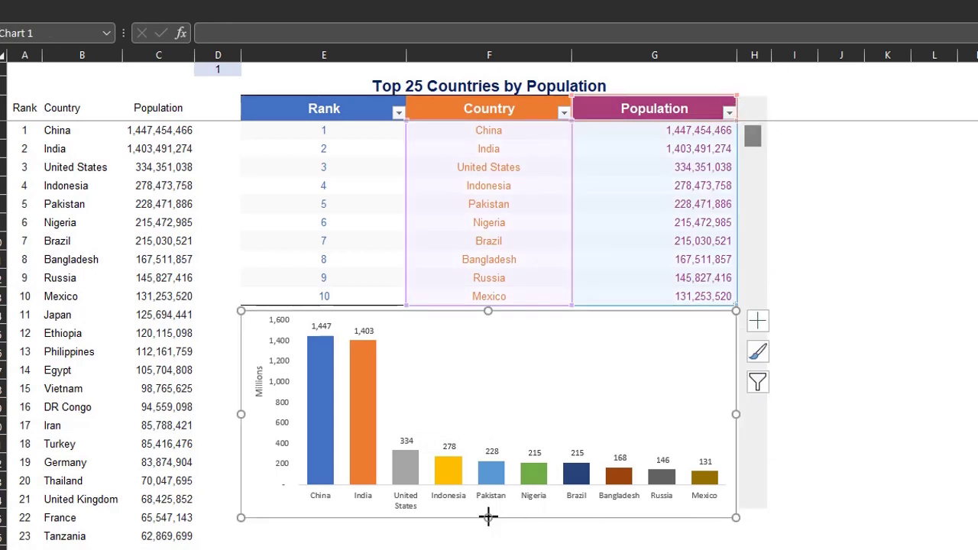
{"action": "left_click_drag", "start_coordinate": [493, 518], "coordinate": [492, 508]}
Turn off the filter buttons in the header row of the Rank, Country and Population table.
{"action": "left_click", "coordinate": [654, 114]}
{"action": "left_click", "coordinate": [640, 19]}
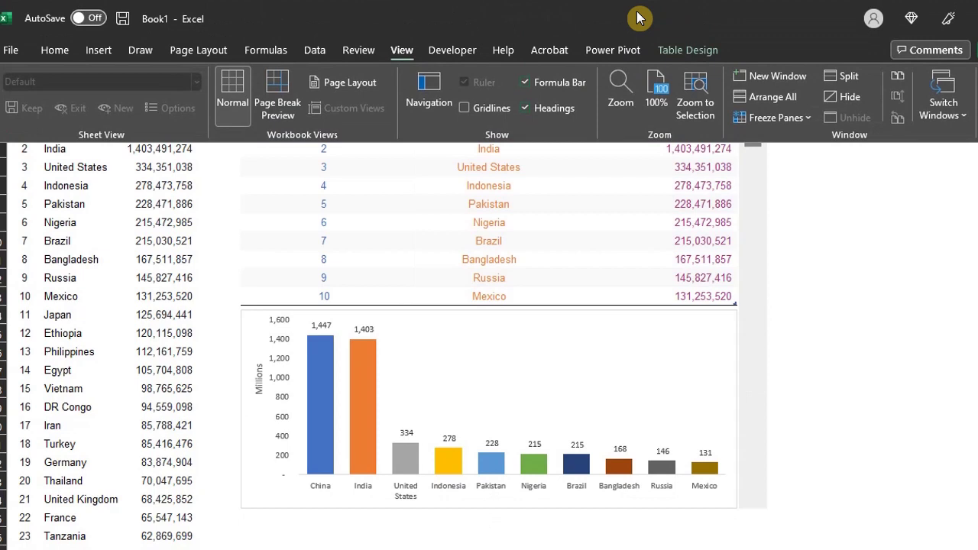
{"action": "left_click", "coordinate": [682, 50]}
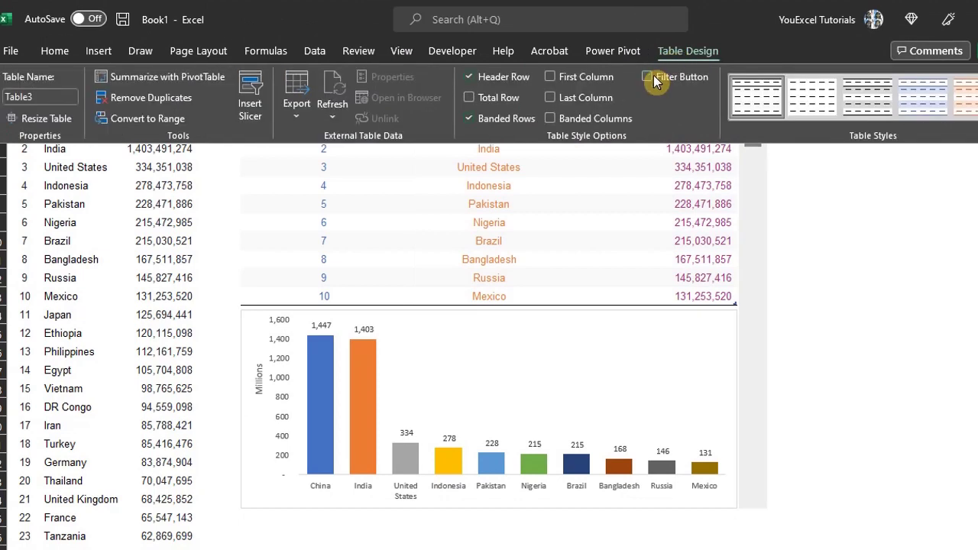
Group the source data columns A to D and collapse the group to hide them.
{"action": "left_click_drag", "start_coordinate": [25, 55], "coordinate": [206, 67]}
{"action": "key", "text": "alt+shift+Right"}
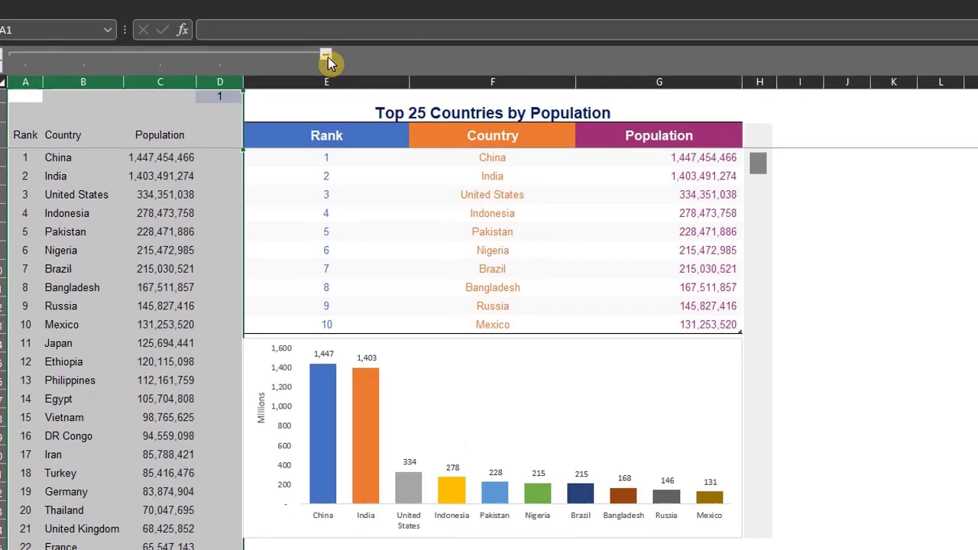
{"action": "left_click", "coordinate": [324, 57]}
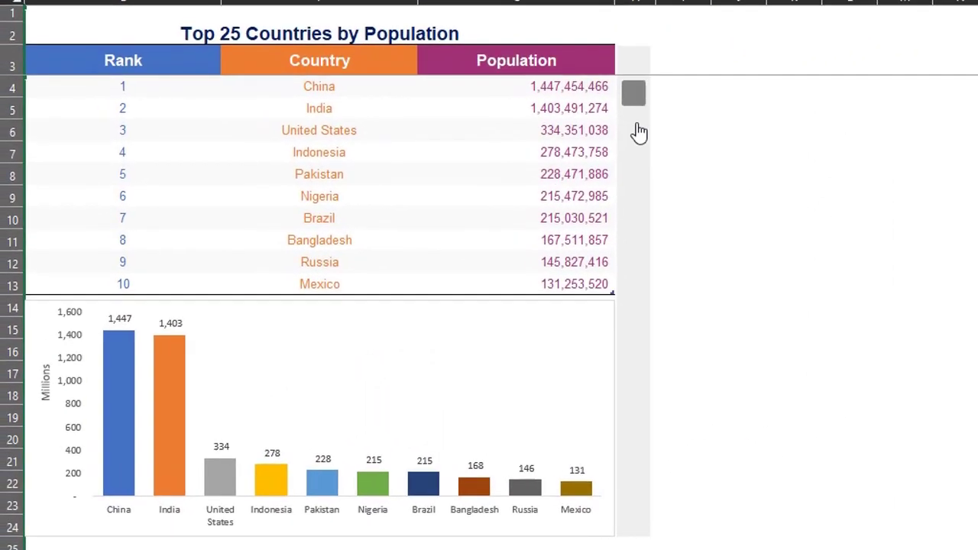
Test the scroll bar by moving the table and chart down to rank 25 and back up to rank 1.
{"action": "left_click", "coordinate": [639, 138]}
{"action": "left_click", "coordinate": [638, 183]}
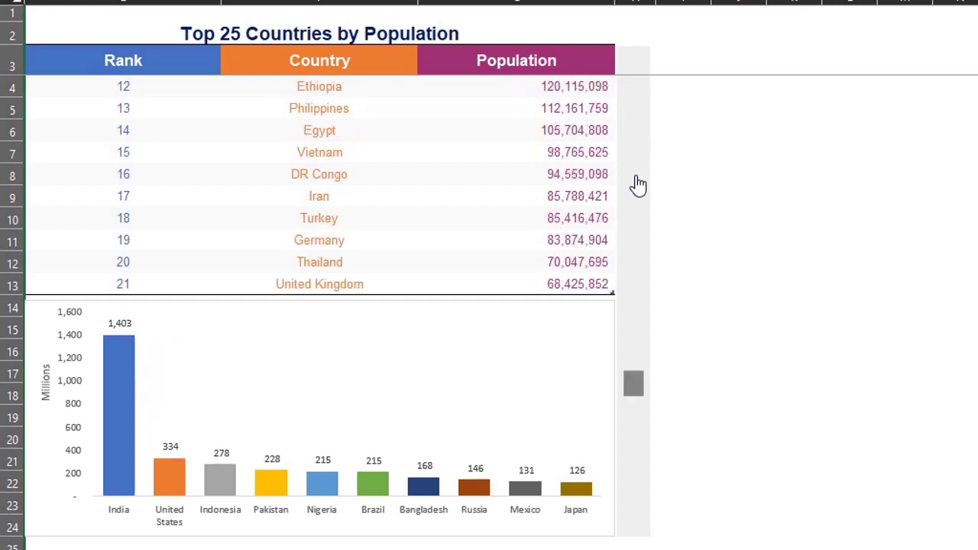
{"action": "left_click", "coordinate": [633, 462]}
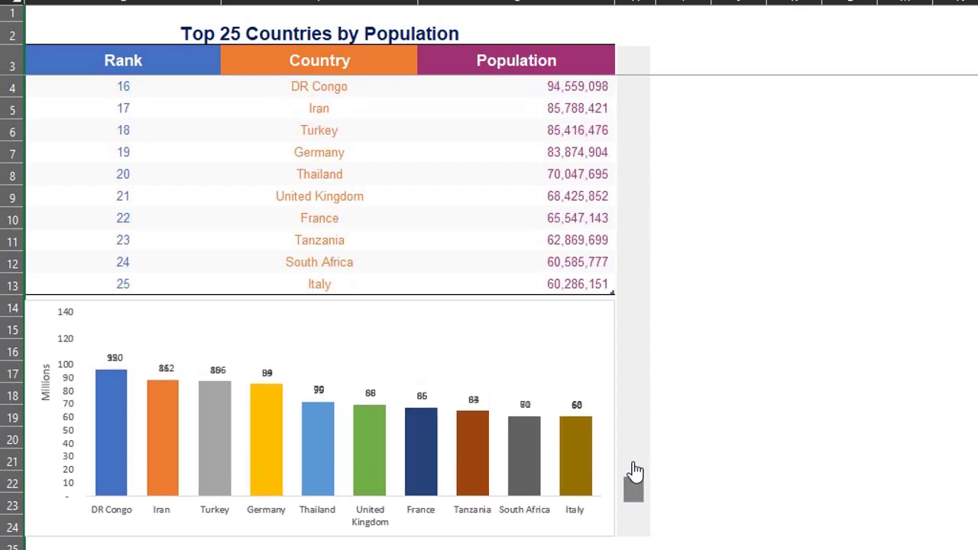
{"action": "left_click", "coordinate": [638, 70]}
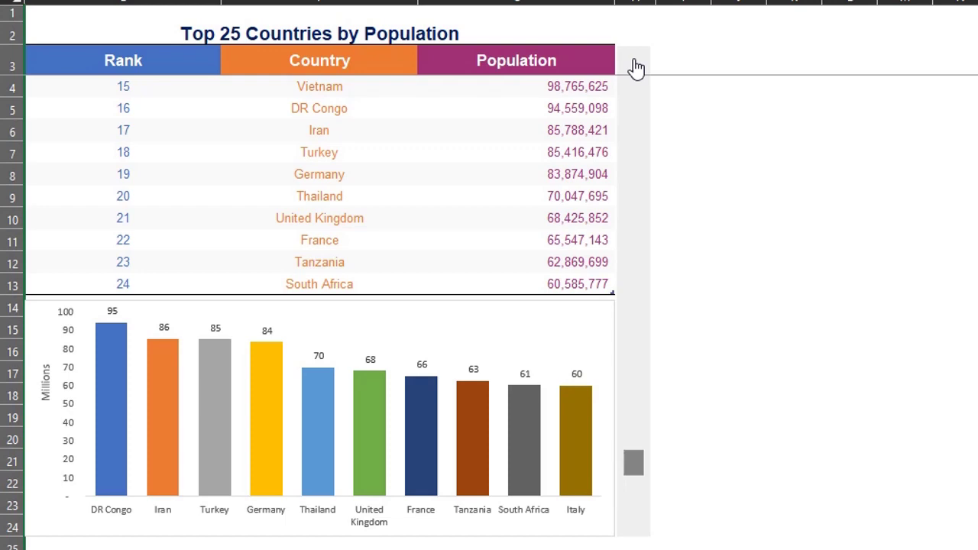
{"action": "left_click", "coordinate": [636, 67]}
{"action": "left_click", "coordinate": [637, 67]}
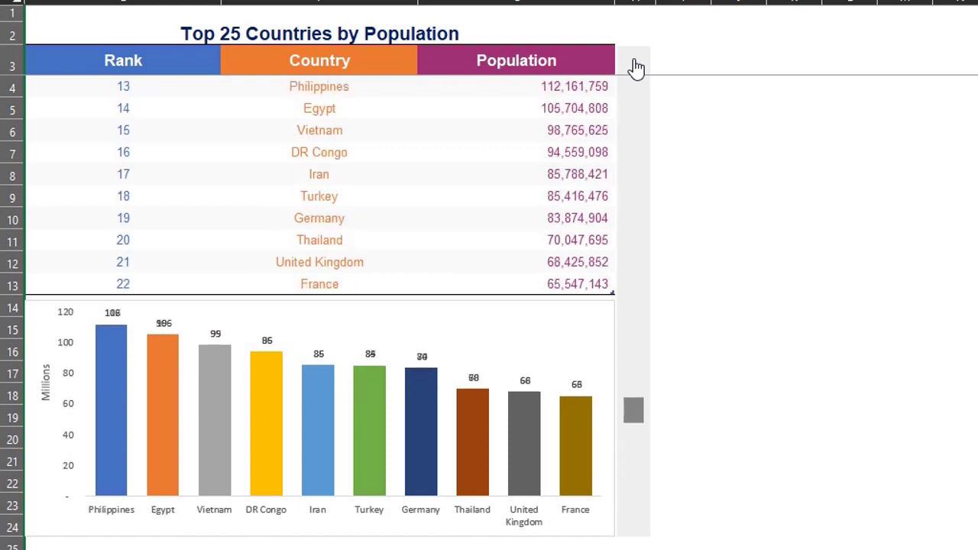
{"action": "left_click", "coordinate": [637, 68]}
{"action": "left_click", "coordinate": [636, 102]}
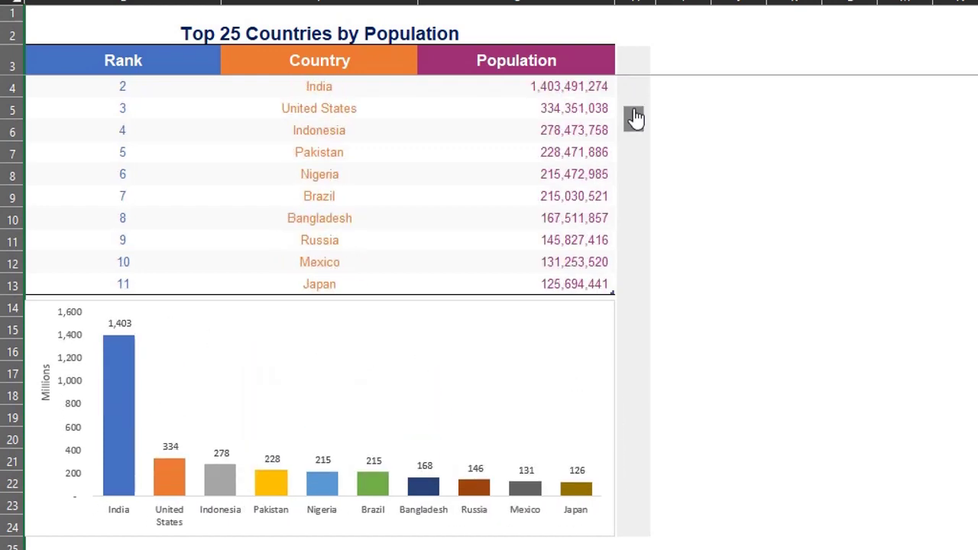
{"action": "left_click", "coordinate": [635, 81]}
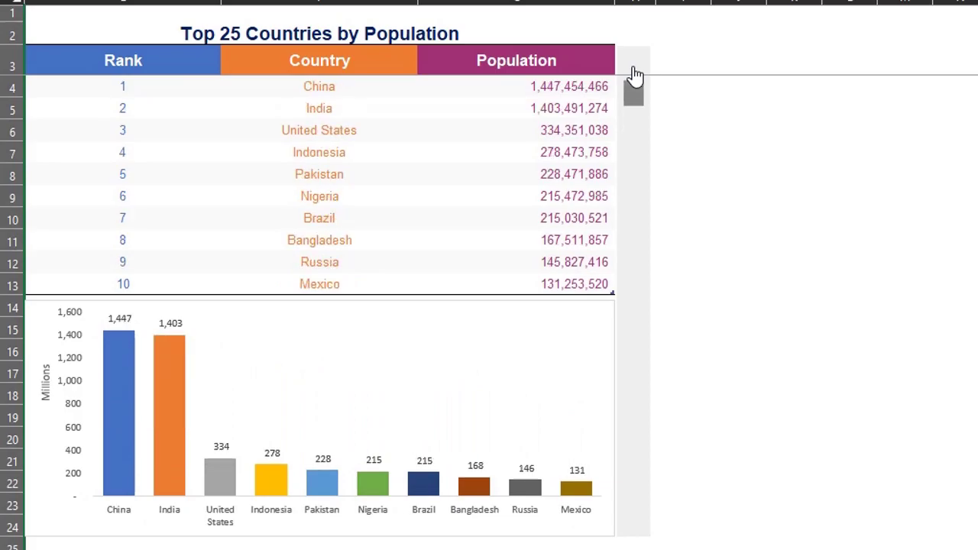